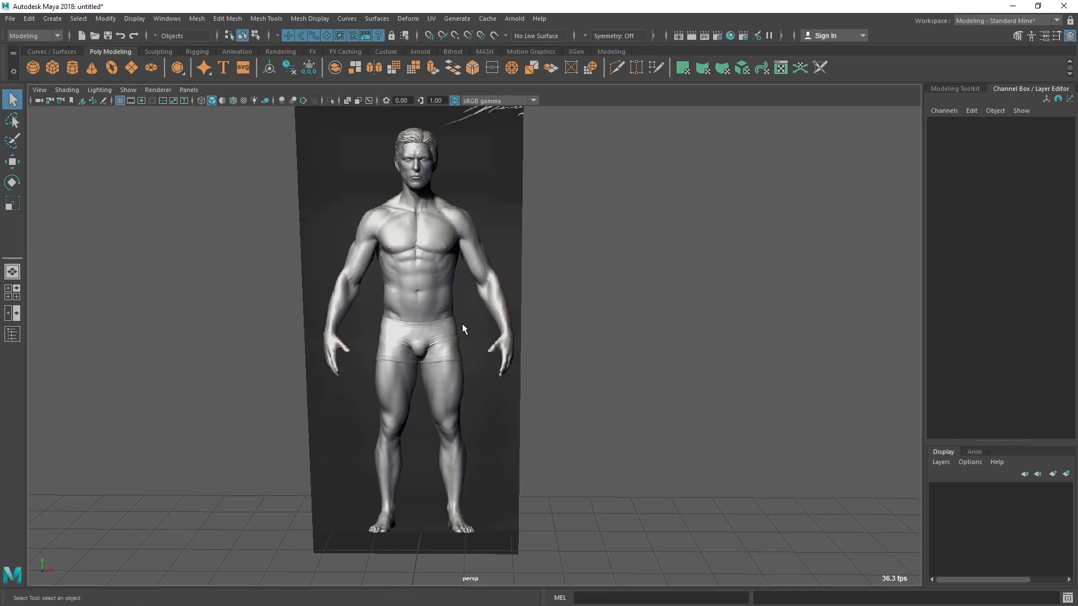
Create a polygon cylinder at the centre of the grid
{"action": "left_click", "coordinate": [71, 68]}
{"action": "right_click_drag", "start_coordinate": [495, 371], "coordinate": [301, 344], "text": "alt"}
{"action": "left_click_drag", "start_coordinate": [300, 344], "coordinate": [405, 333], "text": "alt"}
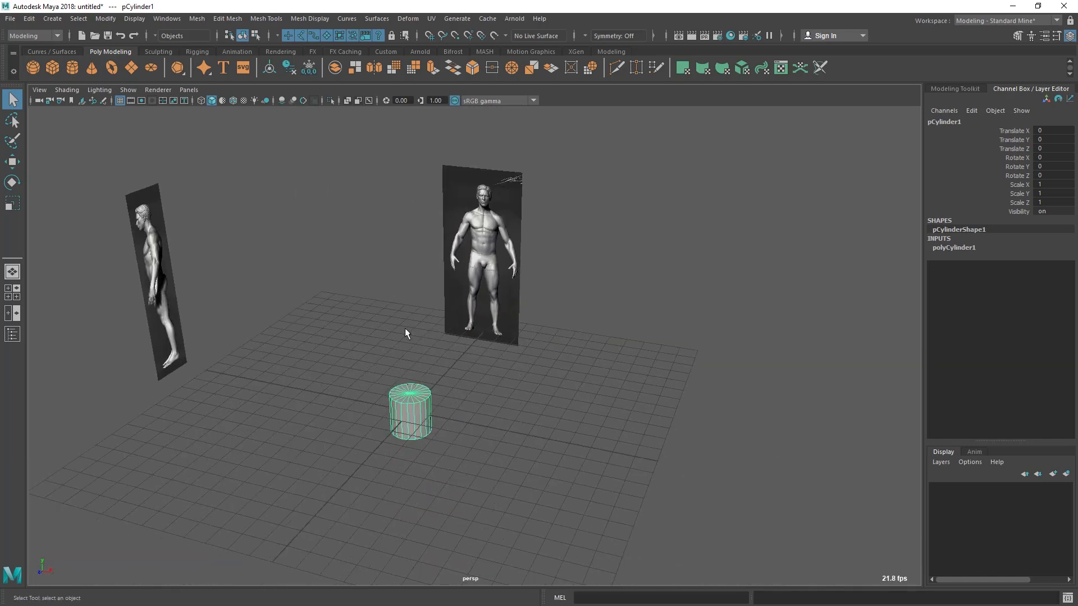
Switch to the four-view layout and maximize the front view with the figure reference
{"action": "left_click", "coordinate": [14, 293]}
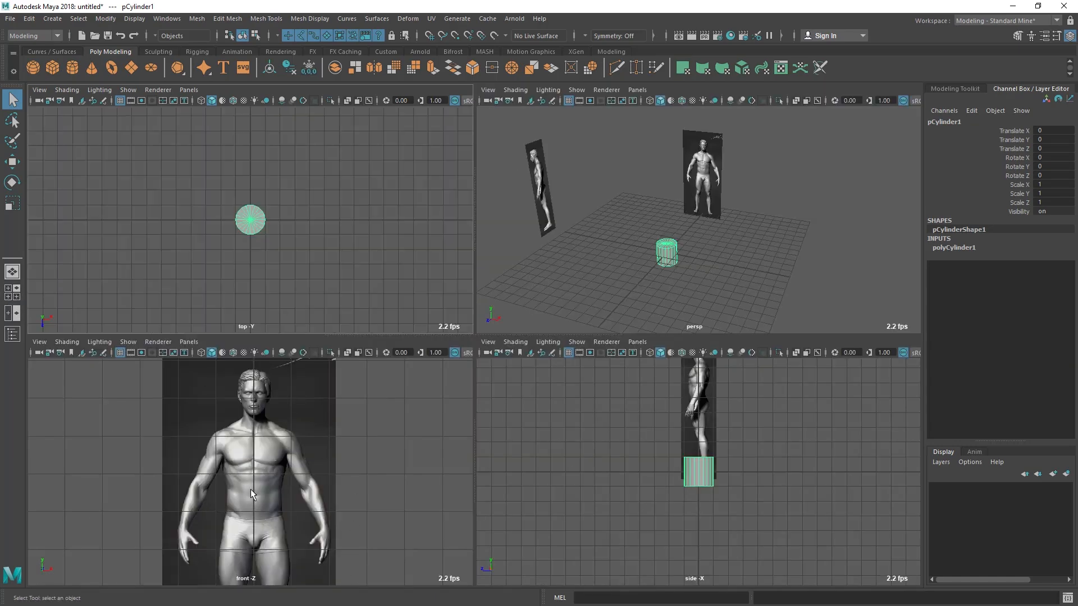
{"action": "key", "text": "space"}
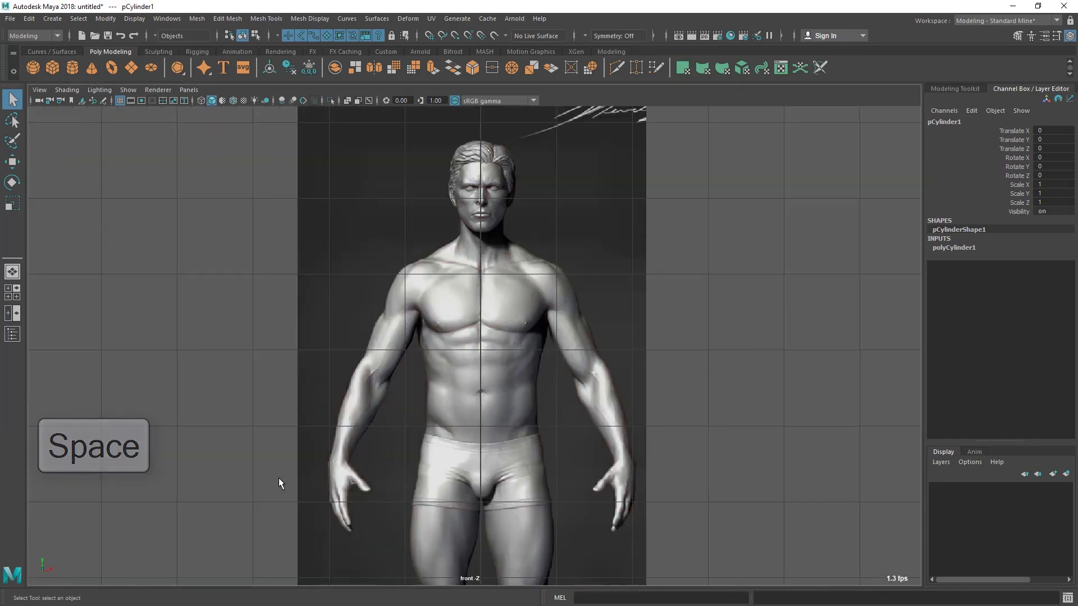
{"action": "right_click_drag", "start_coordinate": [279, 478], "coordinate": [500, 460], "text": "alt"}
{"action": "middle_click_drag", "start_coordinate": [500, 459], "coordinate": [467, 405], "text": "alt"}
{"action": "right_click_drag", "start_coordinate": [467, 405], "coordinate": [539, 522], "text": "alt"}
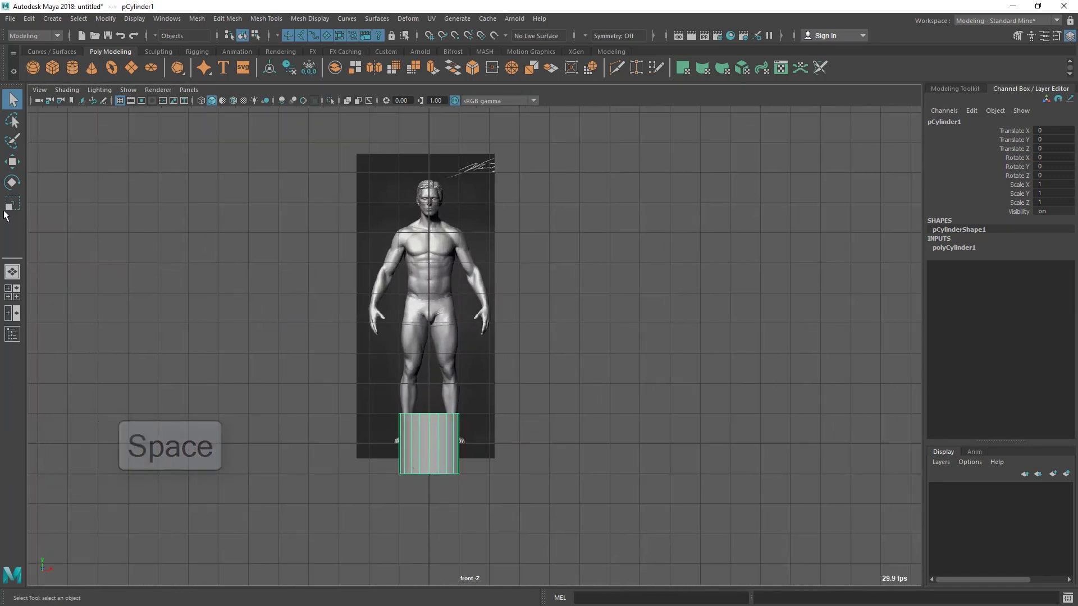
Move the cylinder up along Y to about 5.93 so that it covers the reference figure's torso
{"action": "left_click", "coordinate": [12, 162]}
{"action": "left_click_drag", "start_coordinate": [431, 386], "coordinate": [431, 255]}
{"action": "right_click_drag", "start_coordinate": [339, 271], "coordinate": [581, 466], "text": "alt"}
{"action": "middle_click_drag", "start_coordinate": [580, 466], "coordinate": [641, 600], "text": "alt"}
{"action": "right_click_drag", "start_coordinate": [641, 601], "coordinate": [656, 602], "text": "alt"}
{"action": "left_click_drag", "start_coordinate": [434, 276], "coordinate": [435, 250]}
{"action": "right_click_drag", "start_coordinate": [387, 319], "coordinate": [409, 356], "text": "alt"}
{"action": "middle_click_drag", "start_coordinate": [390, 340], "coordinate": [387, 394], "text": "alt"}
{"action": "right_click_drag", "start_coordinate": [388, 394], "coordinate": [403, 380], "text": "alt"}
{"action": "right_click_drag", "start_coordinate": [311, 356], "coordinate": [339, 394], "text": "alt"}
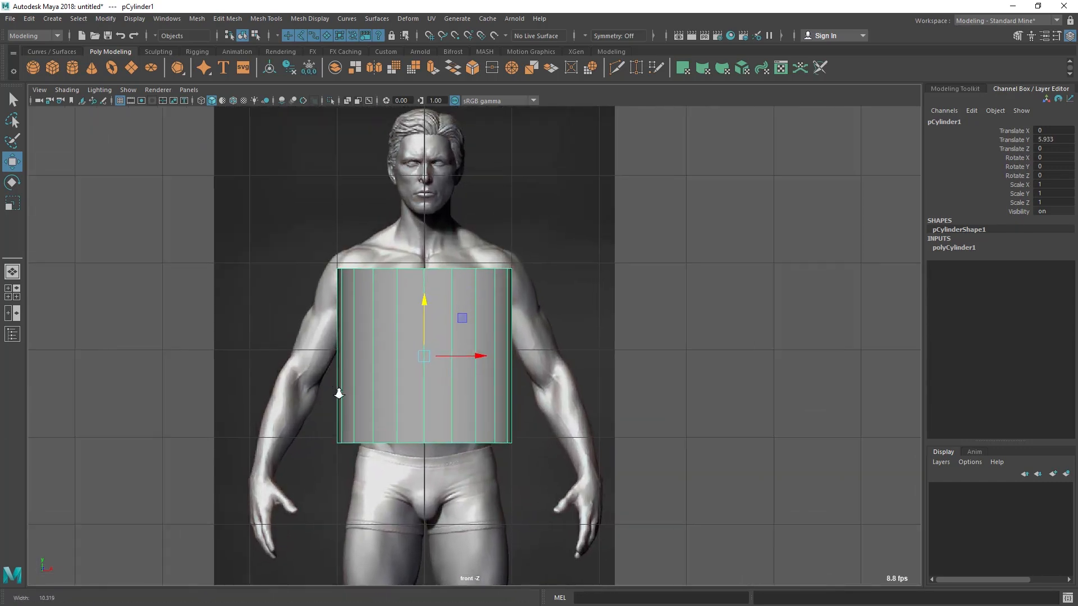
Turn on X-Ray shading in the front view so the torso reference shows through the cylinder
{"action": "left_click", "coordinate": [72, 92]}
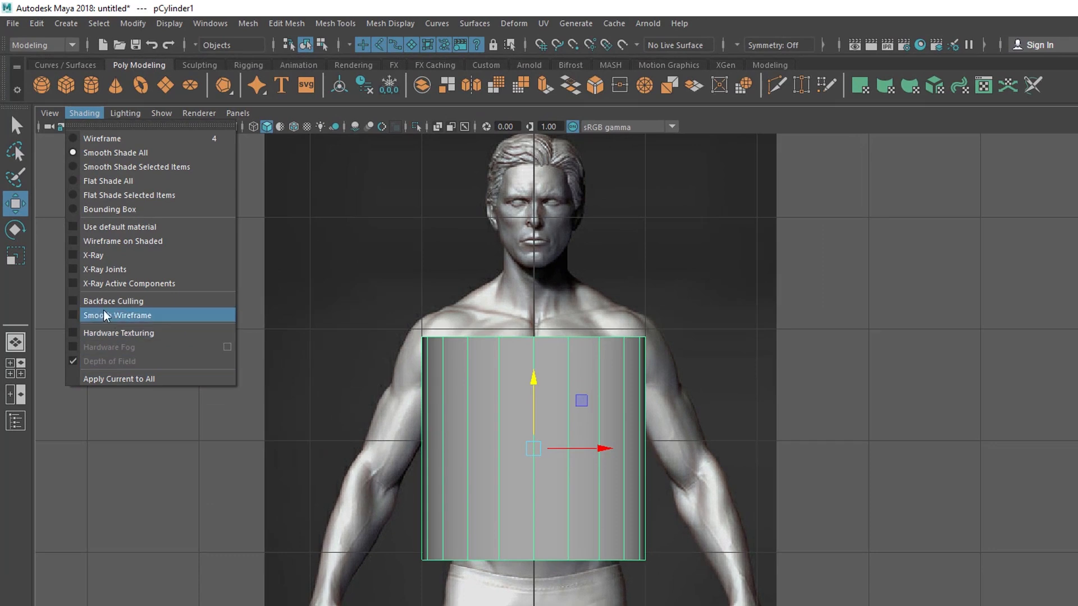
{"action": "left_click", "coordinate": [112, 261]}
{"action": "right_click_drag", "start_coordinate": [466, 525], "coordinate": [567, 567], "text": "alt"}
{"action": "left_click", "coordinate": [973, 434]}
{"action": "left_click", "coordinate": [523, 444]}
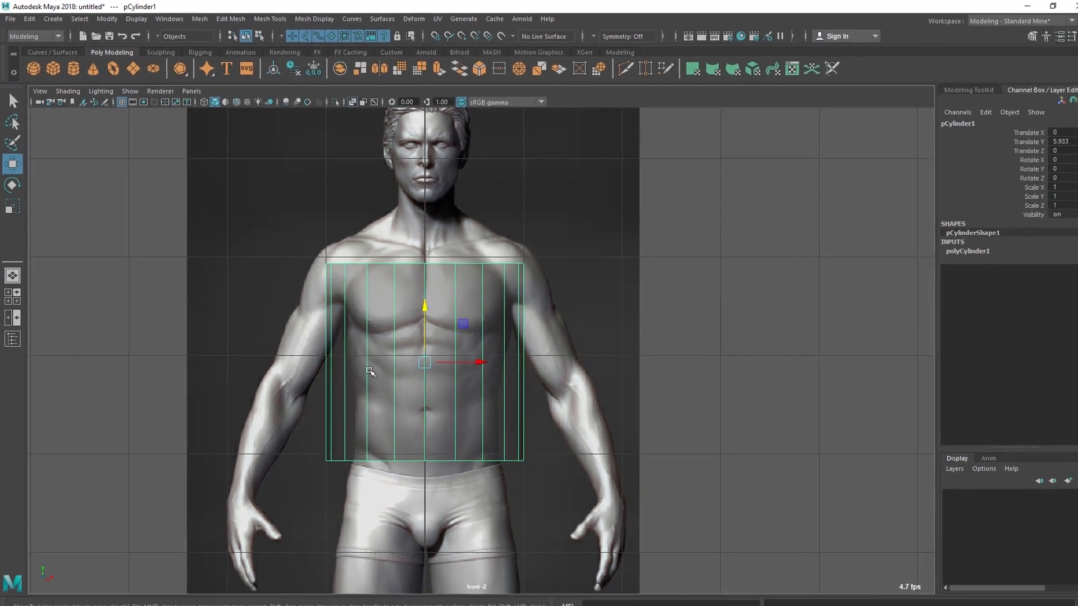
{"action": "right_click_drag", "start_coordinate": [349, 358], "coordinate": [393, 412], "text": "alt"}
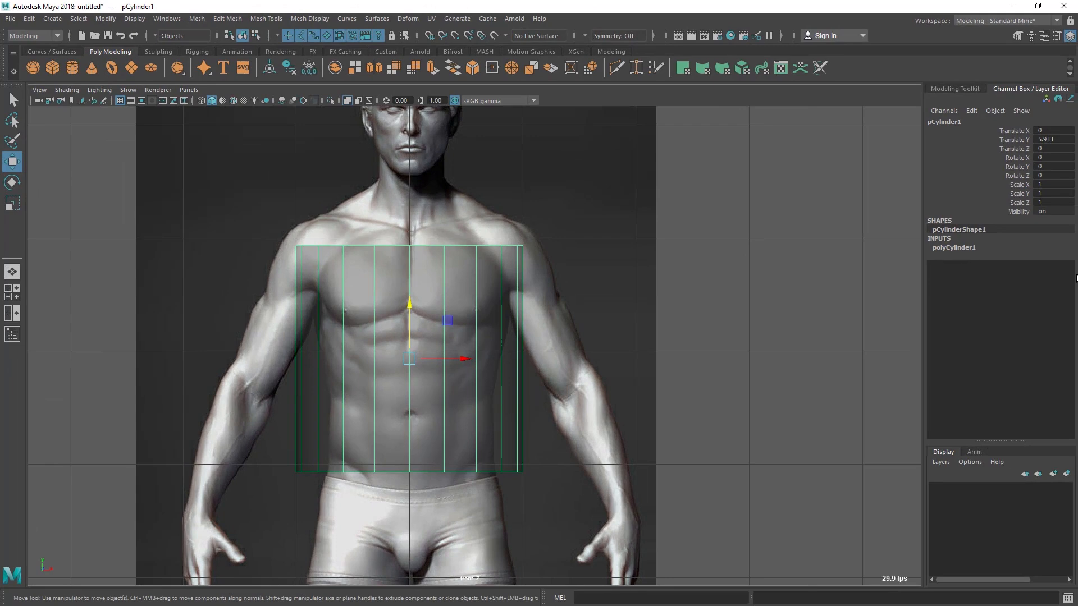
Set the cylinder's Subdivisions Axis to 12
{"action": "left_click", "coordinate": [957, 249]}
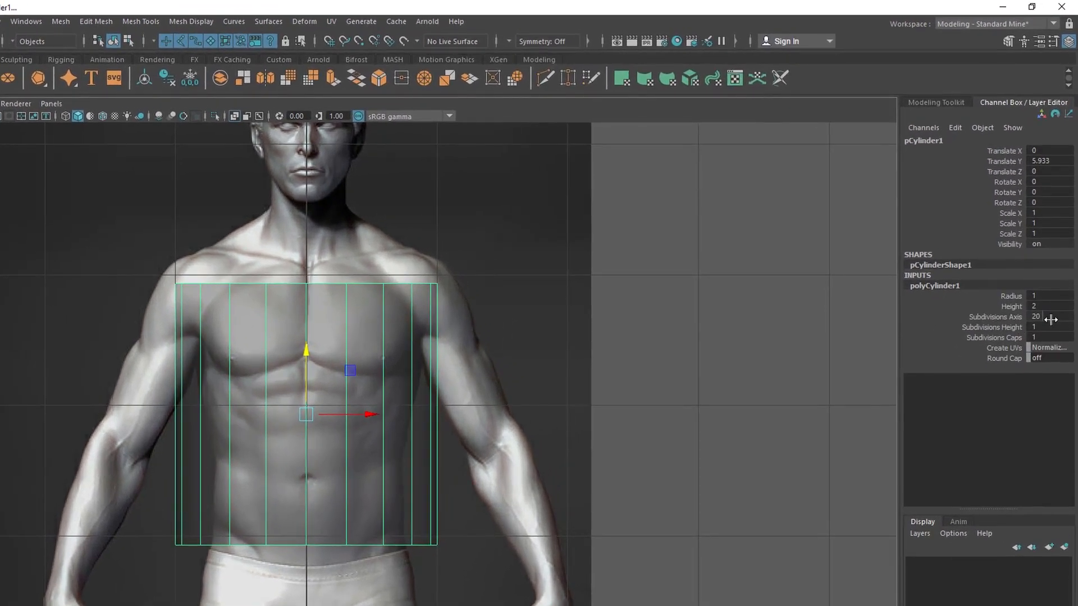
{"action": "left_click", "coordinate": [1050, 320]}
{"action": "key", "text": "Return"}
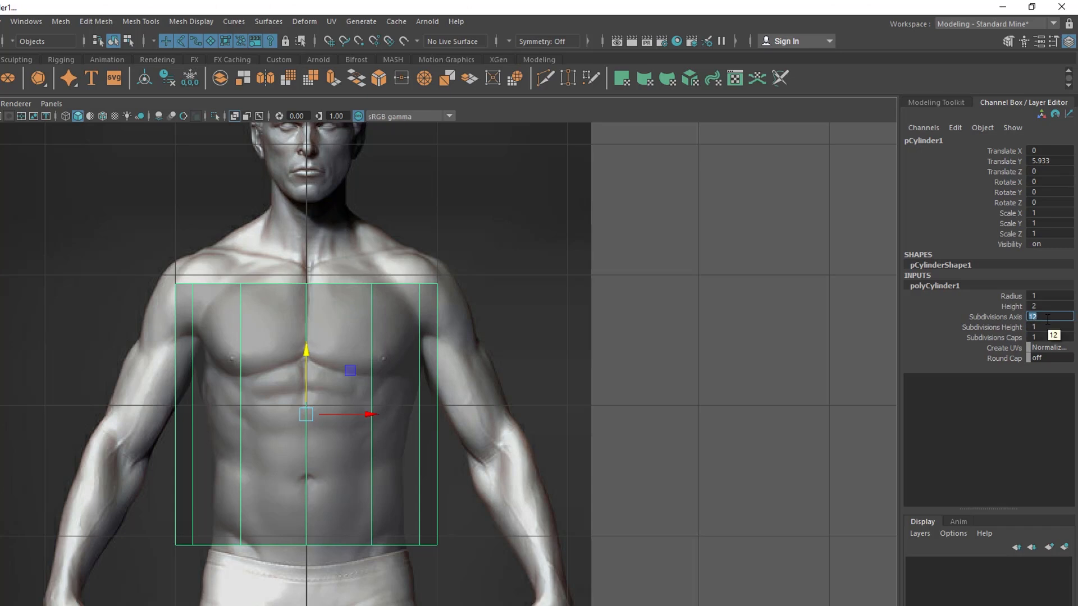
{"action": "scroll", "coordinate": [257, 416], "scroll_direction": "up", "scroll_amount": 2}
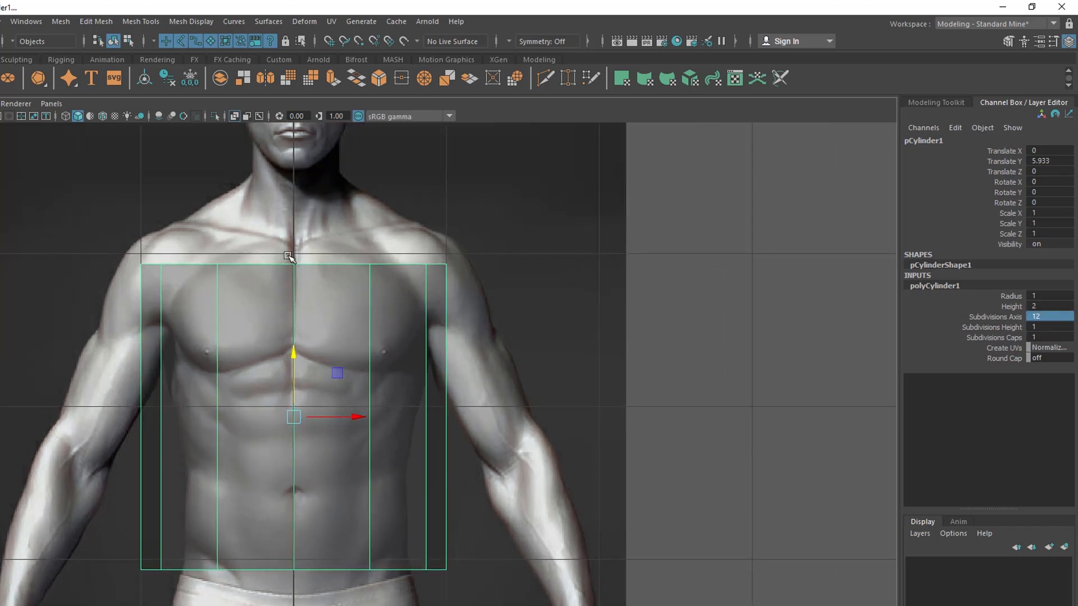
{"action": "middle_click_drag", "start_coordinate": [292, 241], "coordinate": [285, 294], "text": "alt"}
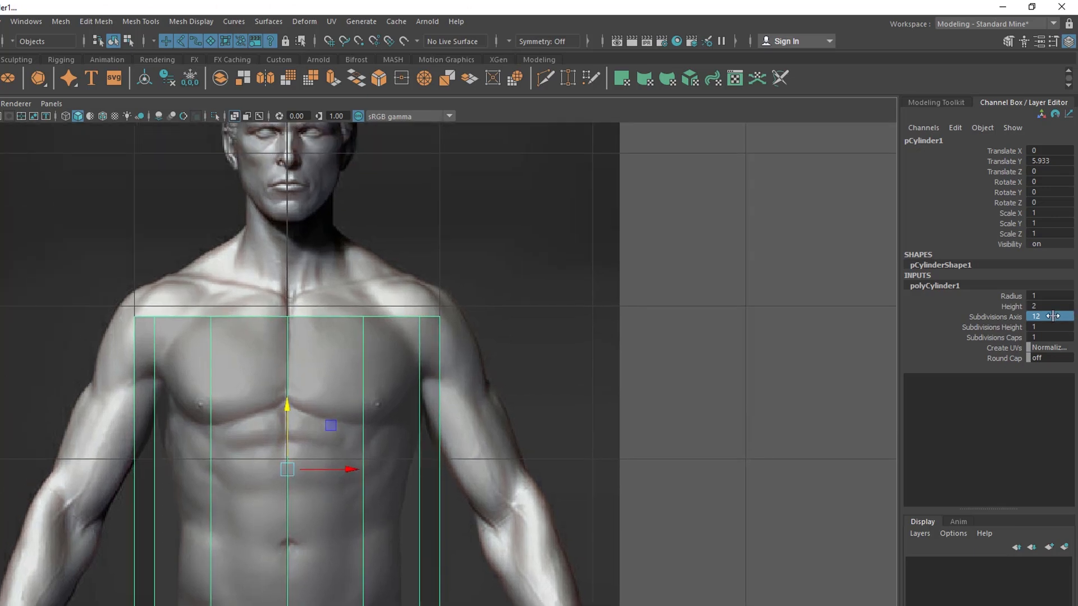
Try 10 axis subdivisions on the cylinder and select the faces on one half to test the centre line
{"action": "left_click", "coordinate": [1053, 316]}
{"action": "key", "text": "Return"}
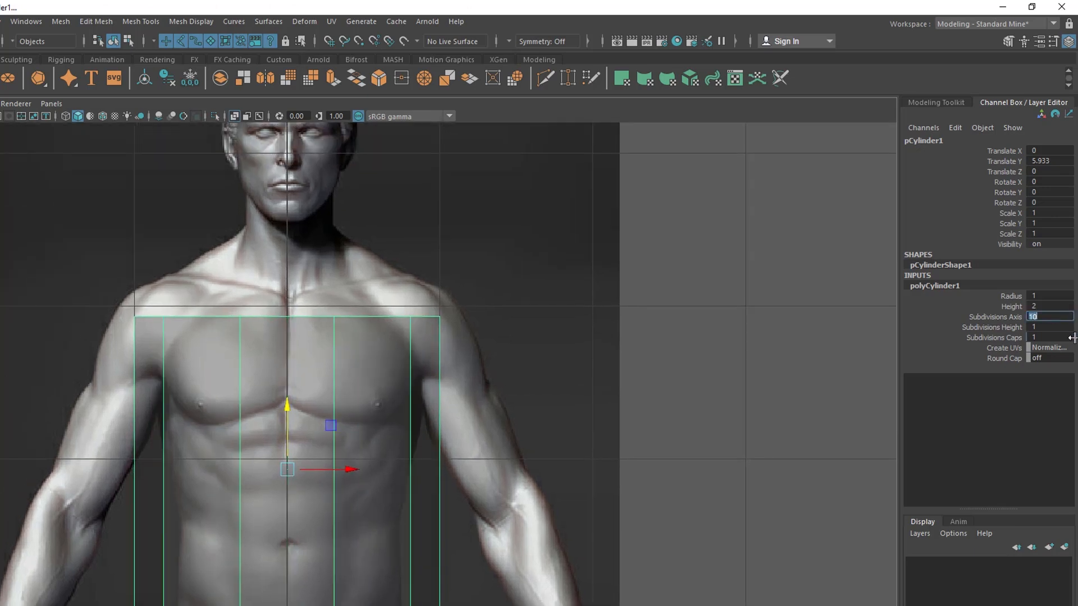
{"action": "left_click", "coordinate": [791, 324]}
{"action": "left_click", "coordinate": [288, 380]}
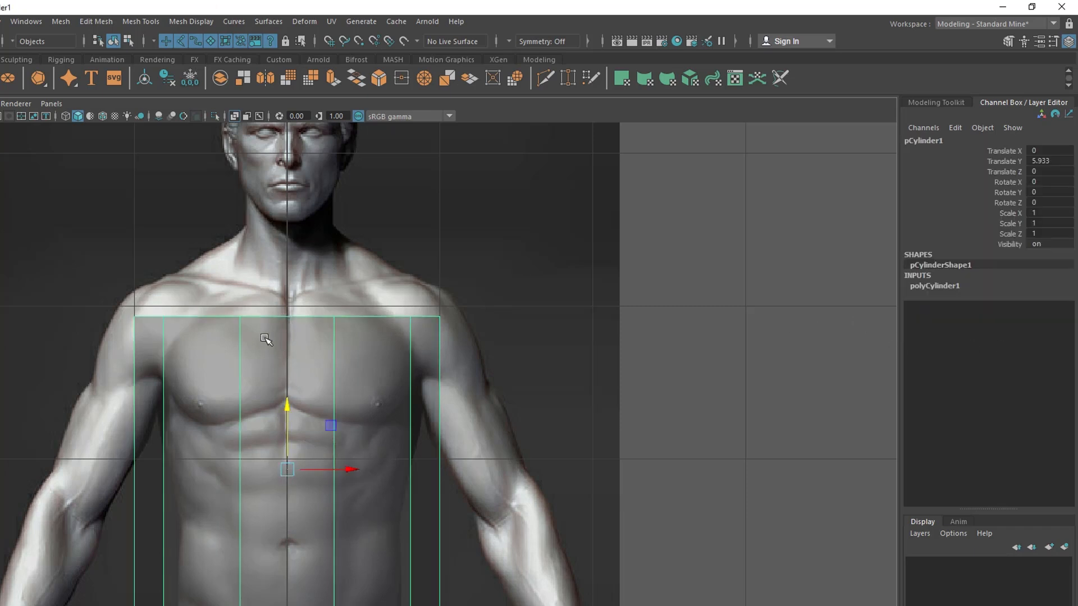
{"action": "middle_click_drag", "start_coordinate": [412, 428], "coordinate": [395, 356], "text": "alt"}
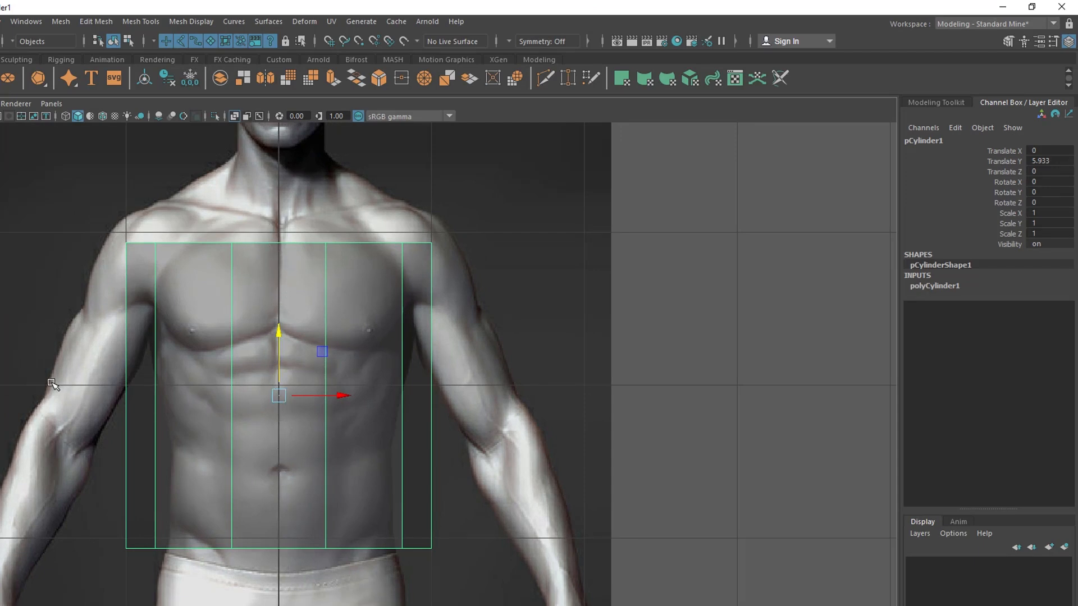
{"action": "key", "text": "F11"}
{"action": "left_click_drag", "start_coordinate": [88, 202], "coordinate": [279, 592]}
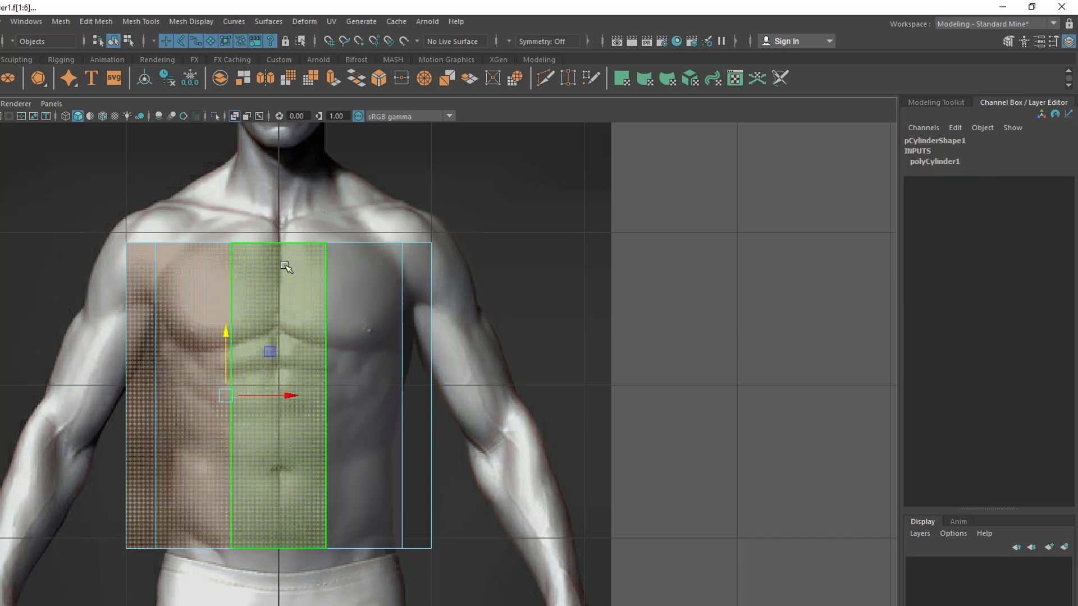
{"action": "right_click_drag", "start_coordinate": [284, 299], "coordinate": [343, 282]}
Return the cylinder to object editing and set its Subdivisions Axis back to 12
{"action": "left_click", "coordinate": [950, 285]}
{"action": "double_click", "coordinate": [1039, 316]}
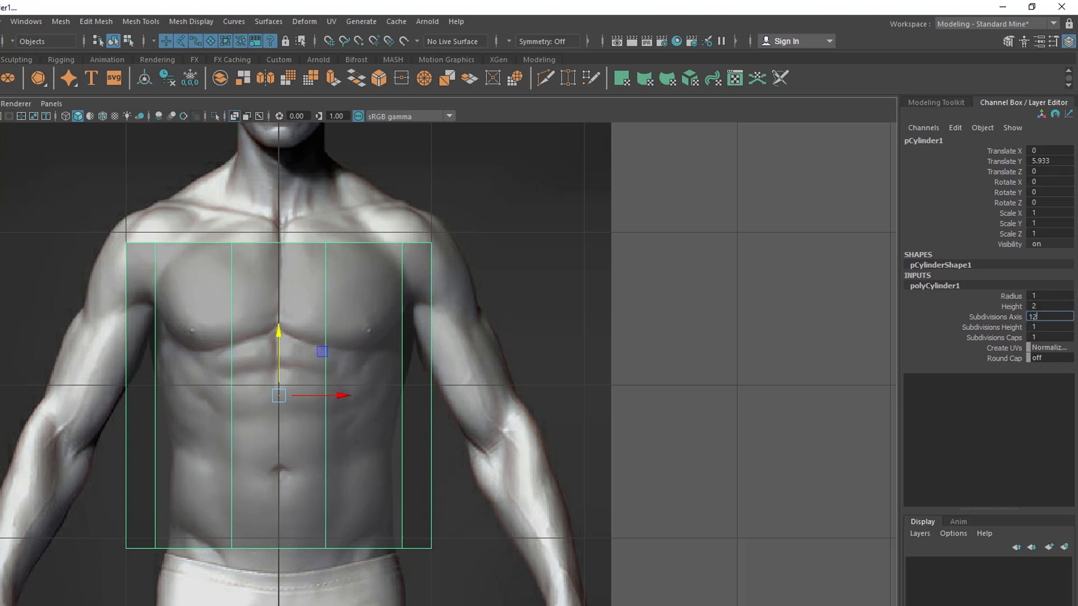
{"action": "key", "text": "Return"}
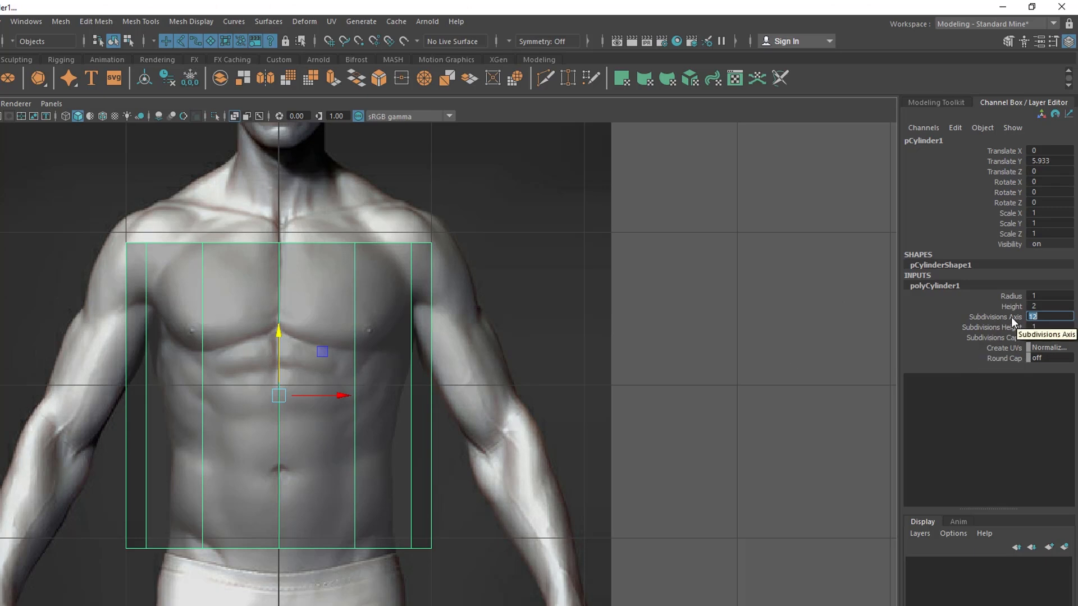
Try 24 axis subdivisions on the cylinder, then restore 12
{"action": "key", "text": "Return"}
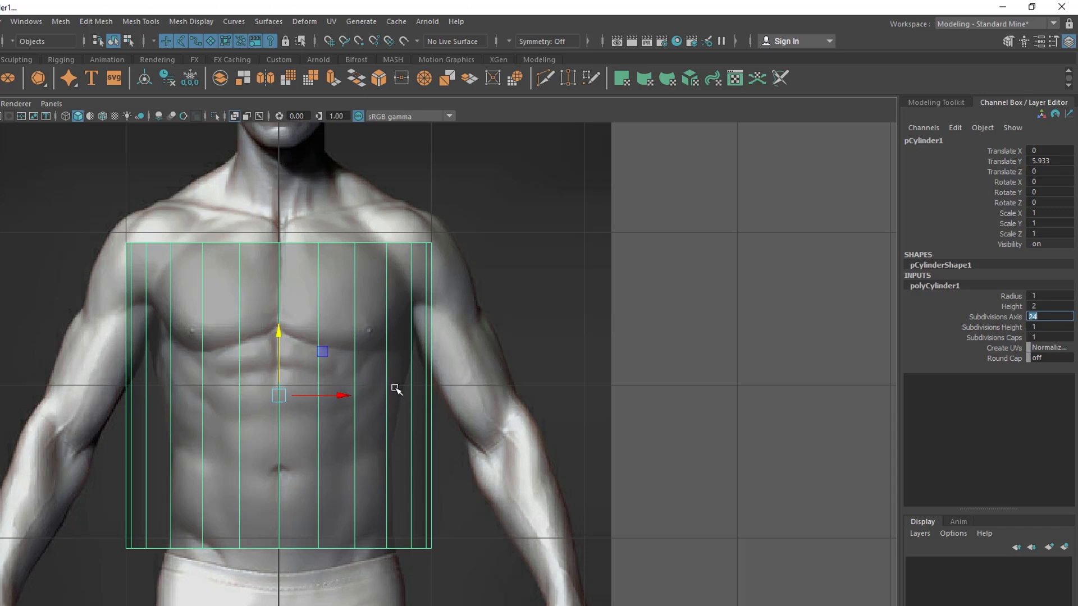
{"action": "type", "text": "12"}
{"action": "key", "text": "Return"}
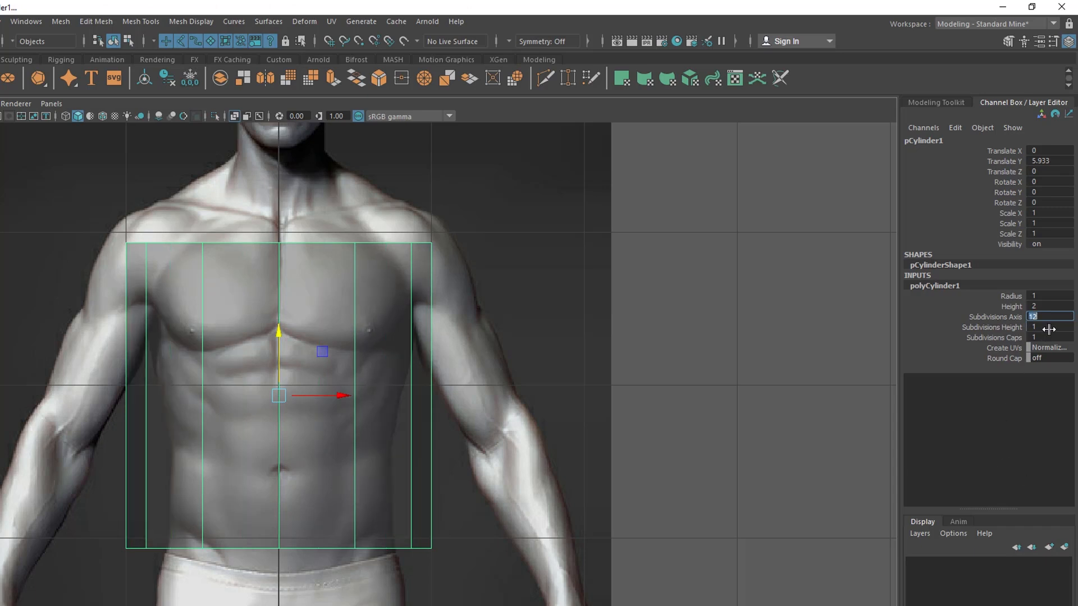
Reduce the cylinder's radius to 0.67 to fit the width of the reference torso
{"action": "left_click", "coordinate": [1014, 298]}
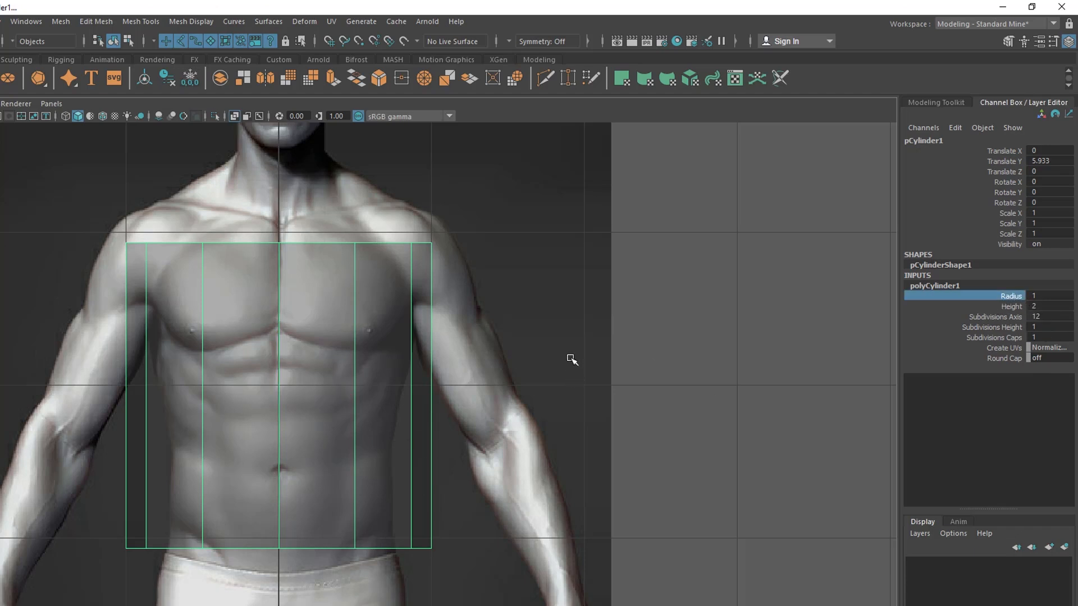
{"action": "middle_click_drag", "start_coordinate": [561, 337], "coordinate": [581, 335]}
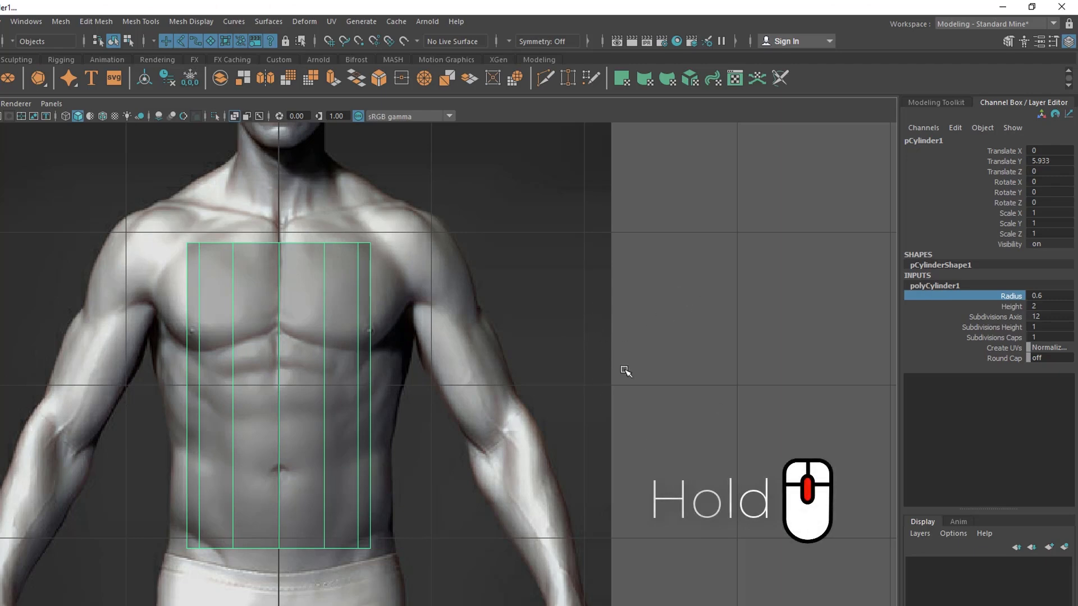
{"action": "scroll", "coordinate": [496, 360], "scroll_direction": "down", "scroll_amount": 6}
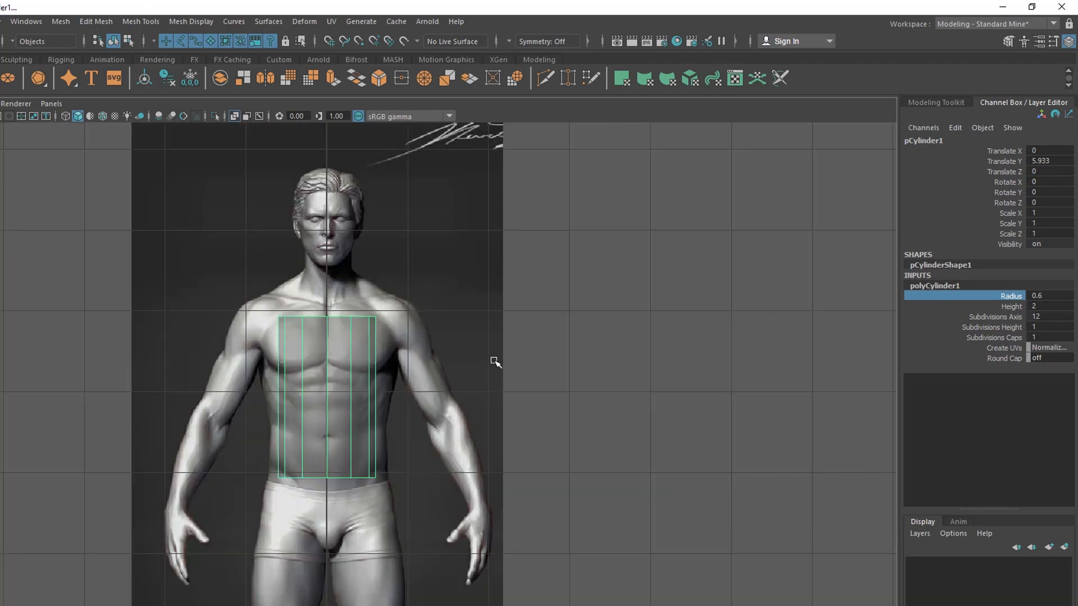
{"action": "scroll", "coordinate": [303, 401], "scroll_direction": "up", "scroll_amount": 2}
{"action": "scroll", "coordinate": [304, 402], "scroll_direction": "up", "scroll_amount": 1}
{"action": "scroll", "coordinate": [450, 378], "scroll_direction": "up", "scroll_amount": 1}
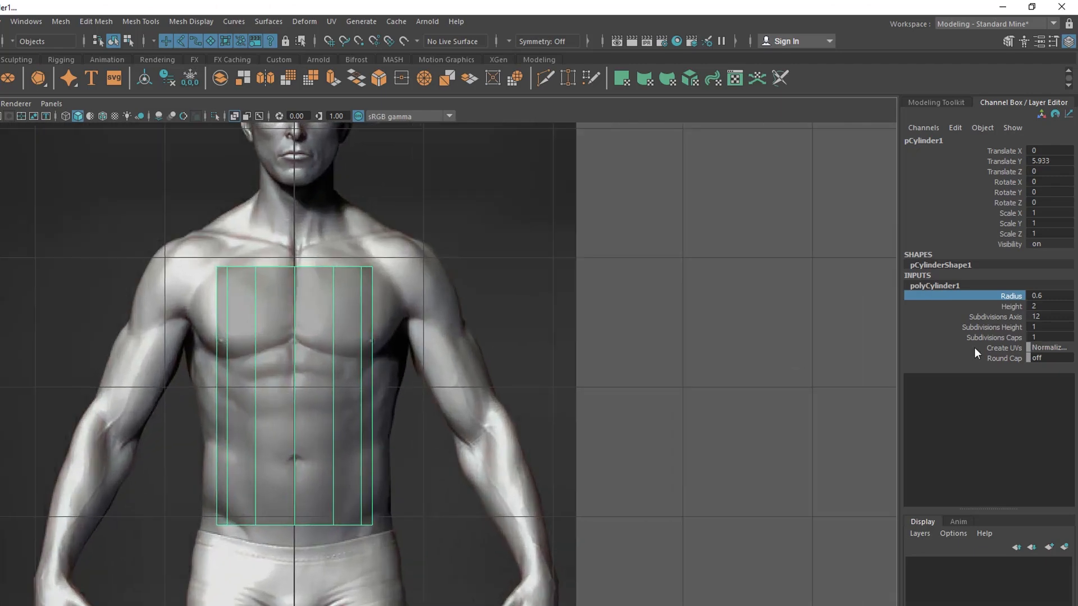
{"action": "mouse_move", "coordinate": [622, 342]}
{"action": "middle_mouse_down"}
{"action": "mouse_move", "coordinate": [612, 343]}
{"action": "mouse_move", "coordinate": [629, 344]}
{"action": "mouse_move", "coordinate": [617, 347]}
{"action": "mouse_move", "coordinate": [625, 354]}
{"action": "mouse_move", "coordinate": [606, 355]}
{"action": "mouse_move", "coordinate": [621, 354]}
{"action": "middle_mouse_up"}
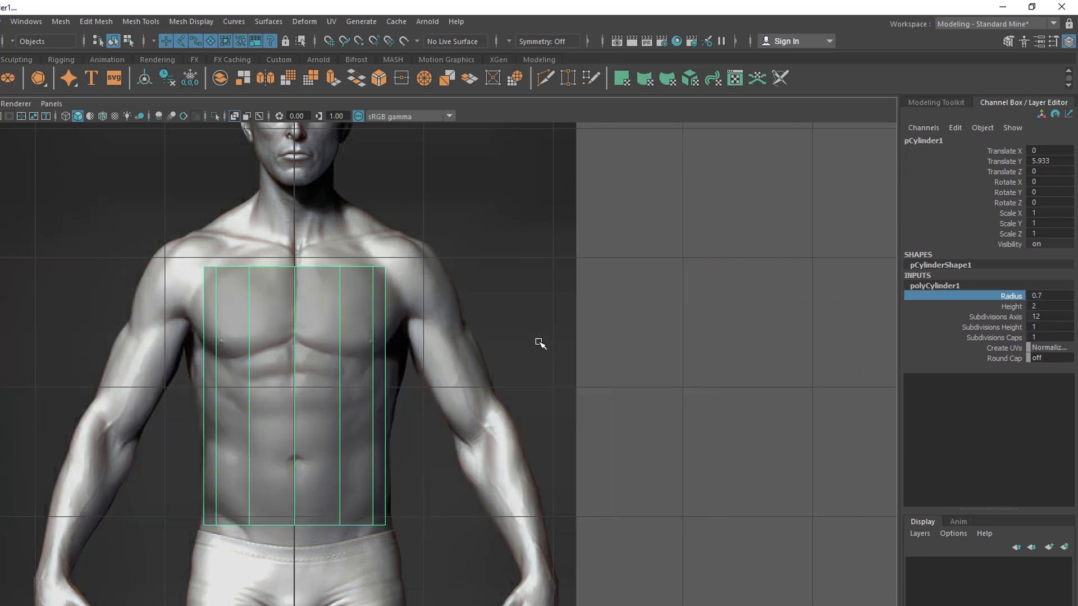
{"action": "mouse_move", "coordinate": [536, 334]}
{"action": "middle_mouse_down"}
{"action": "mouse_move", "coordinate": [554, 315]}
{"action": "mouse_move", "coordinate": [548, 323]}
{"action": "middle_mouse_up"}
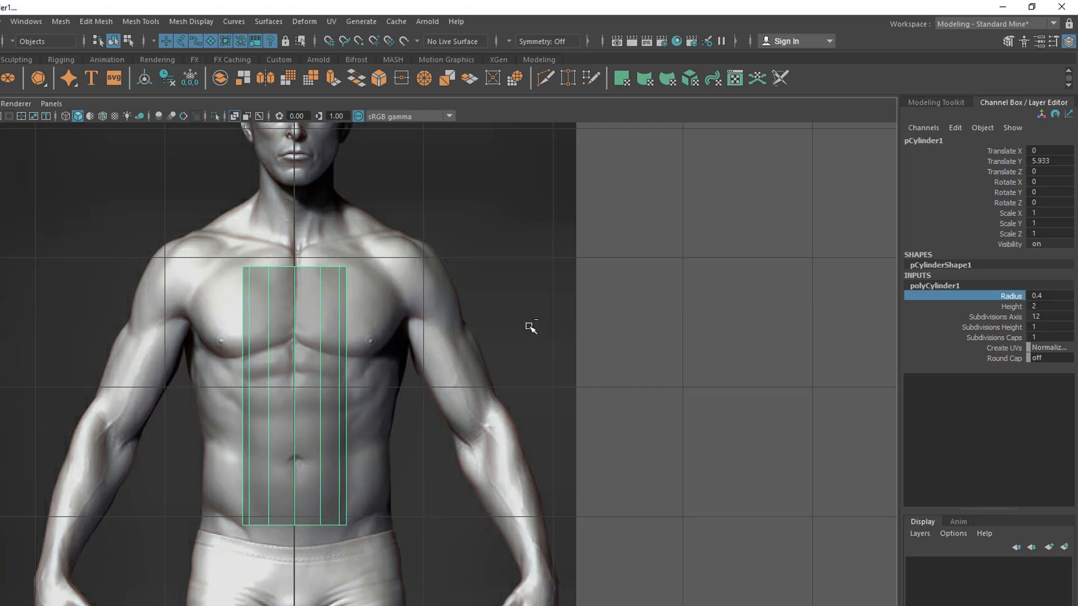
{"action": "middle_click_drag", "start_coordinate": [530, 327], "coordinate": [551, 335]}
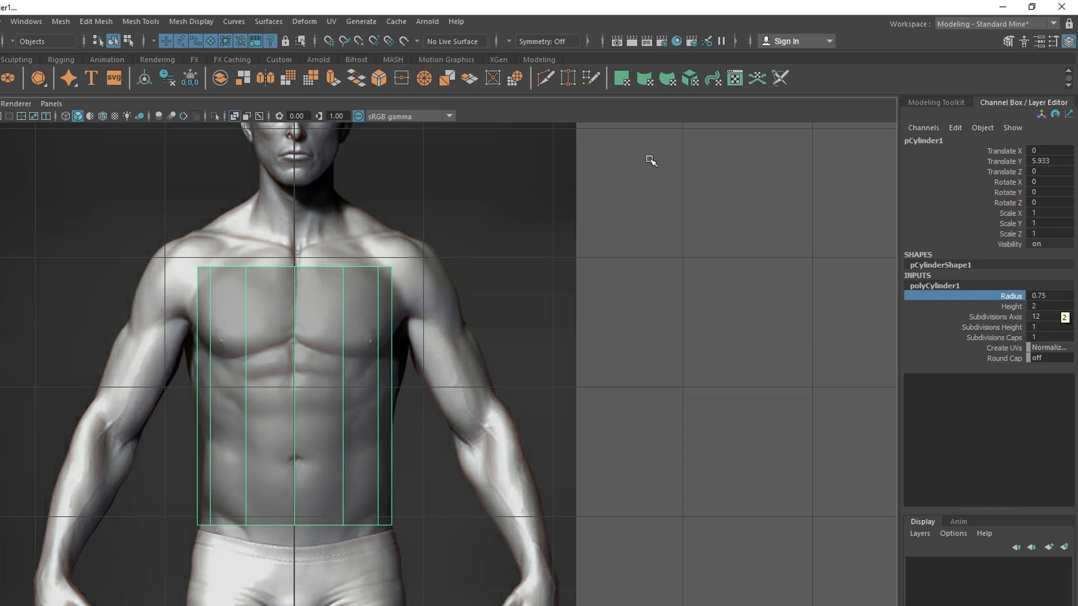
{"action": "mouse_move", "coordinate": [480, 382]}
{"action": "middle_mouse_down"}
{"action": "mouse_move", "coordinate": [493, 389]}
{"action": "mouse_move", "coordinate": [477, 397]}
{"action": "middle_mouse_up"}
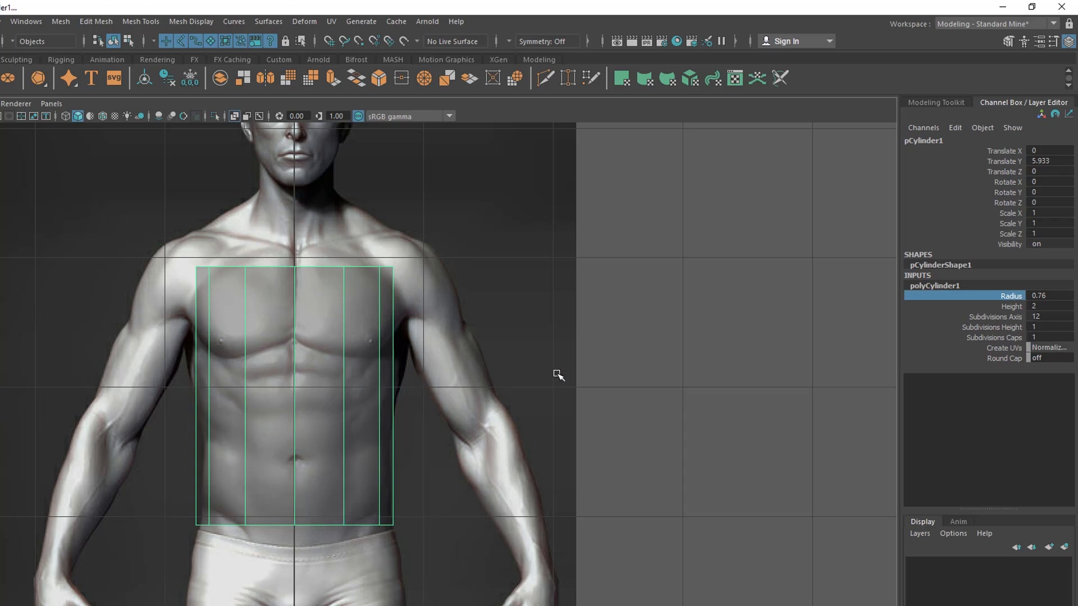
{"action": "middle_click_drag", "start_coordinate": [555, 374], "coordinate": [551, 380]}
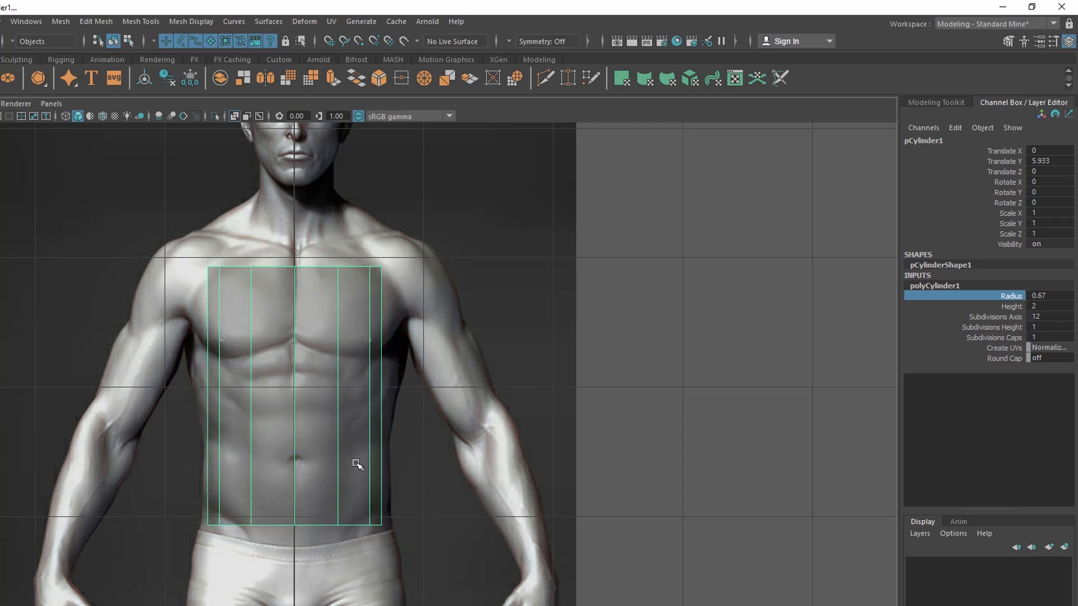
Increase the cylinder's height to 2.78 so it spans from the neck base to the hips
{"action": "left_click", "coordinate": [1009, 306]}
{"action": "middle_click_drag", "start_coordinate": [481, 332], "coordinate": [536, 321]}
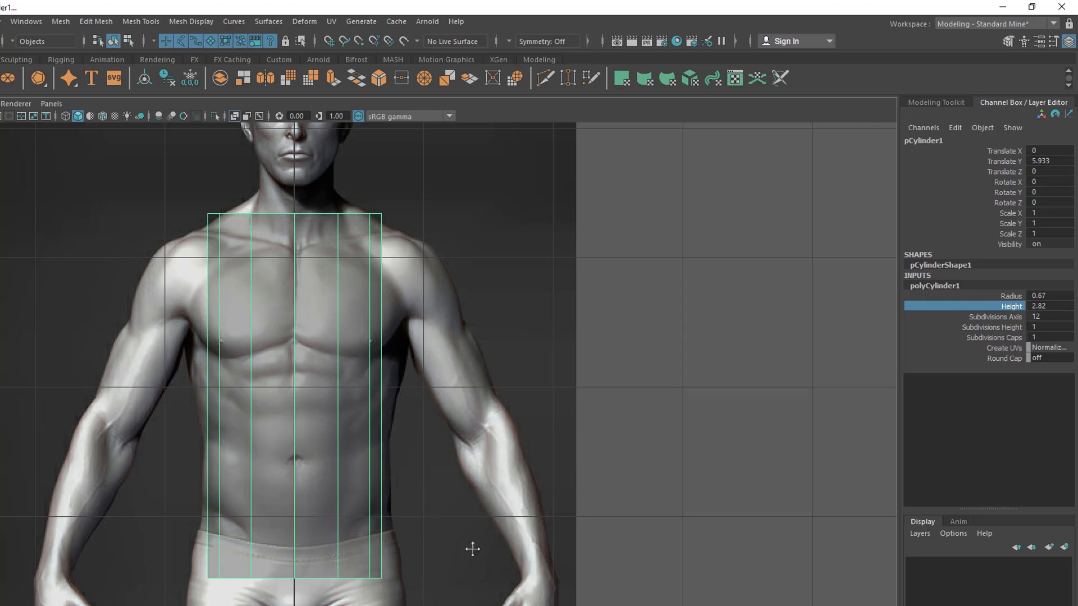
{"action": "middle_click_drag", "start_coordinate": [476, 560], "coordinate": [481, 464], "text": "alt"}
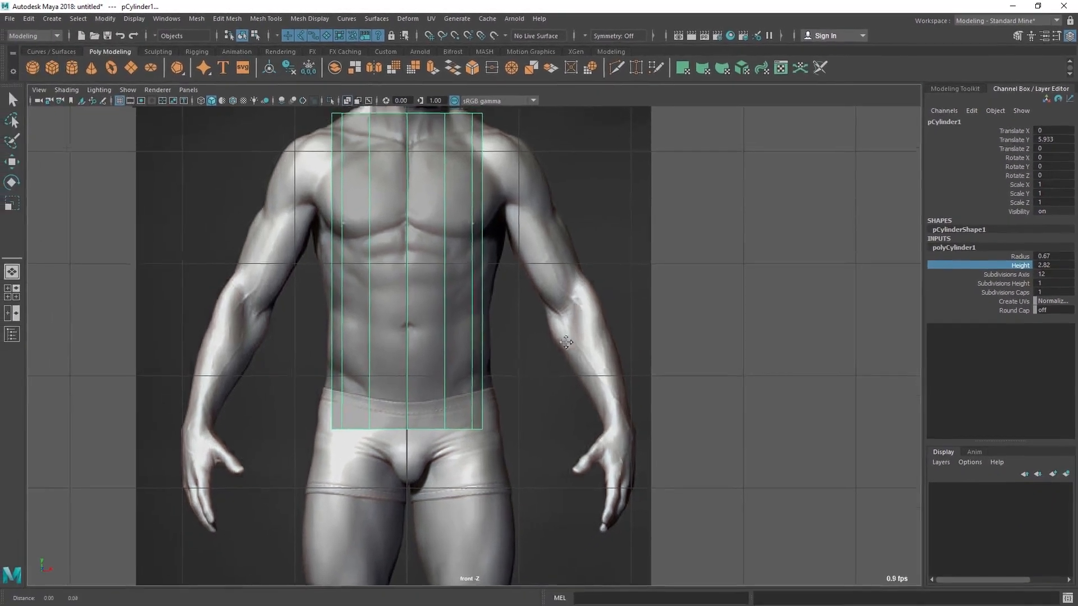
{"action": "middle_click_drag", "start_coordinate": [514, 333], "coordinate": [501, 393], "text": "alt"}
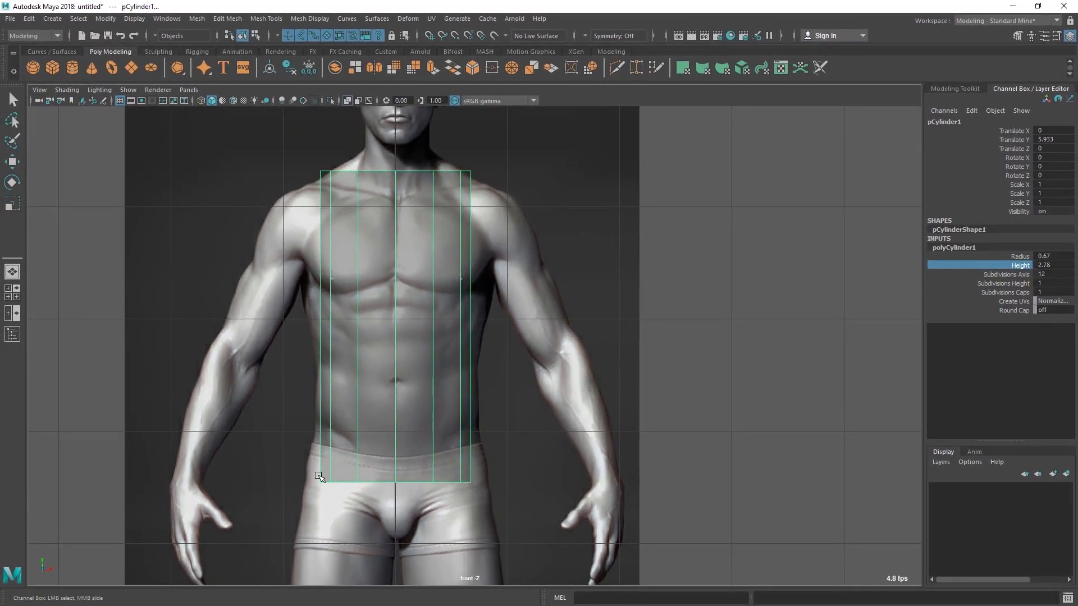
Maximize the side view to compare the cylinder with the profile reference
{"action": "scroll", "coordinate": [570, 319], "scroll_direction": "down", "scroll_amount": 5}
{"action": "key", "text": "space"}
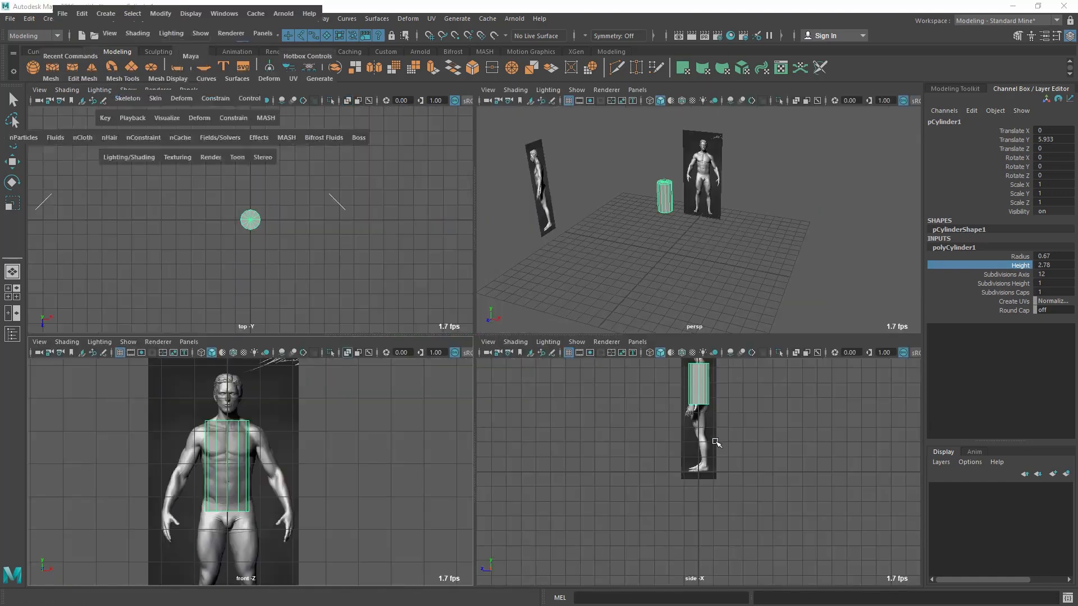
{"action": "key", "text": "space"}
{"action": "scroll", "coordinate": [503, 263], "scroll_direction": "up", "scroll_amount": 3}
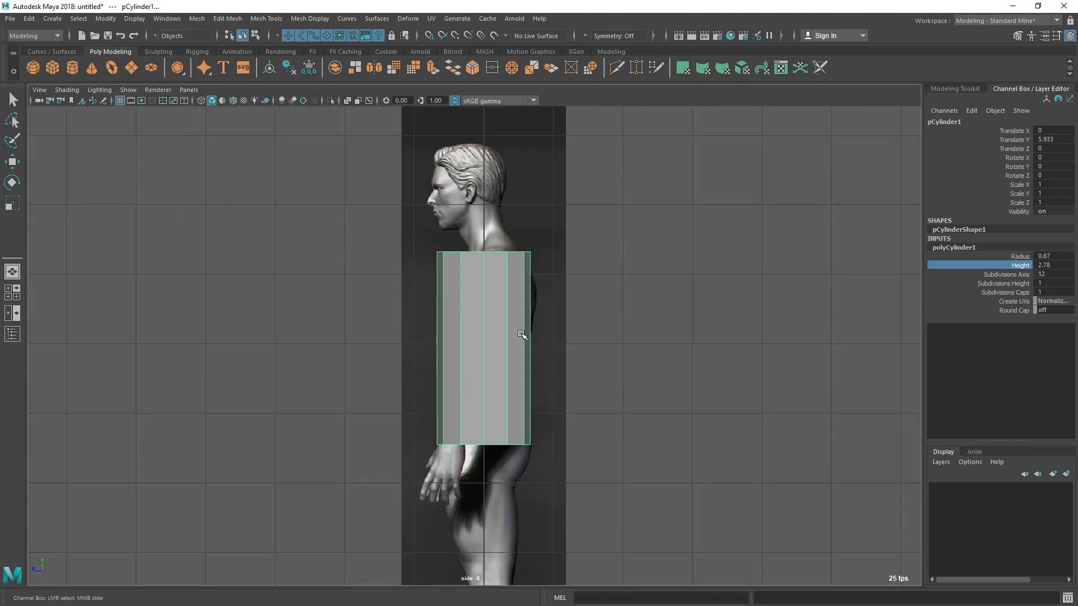
Turn on X-Ray shading in the side view so the reference shows through the cylinder
{"action": "left_click", "coordinate": [65, 90]}
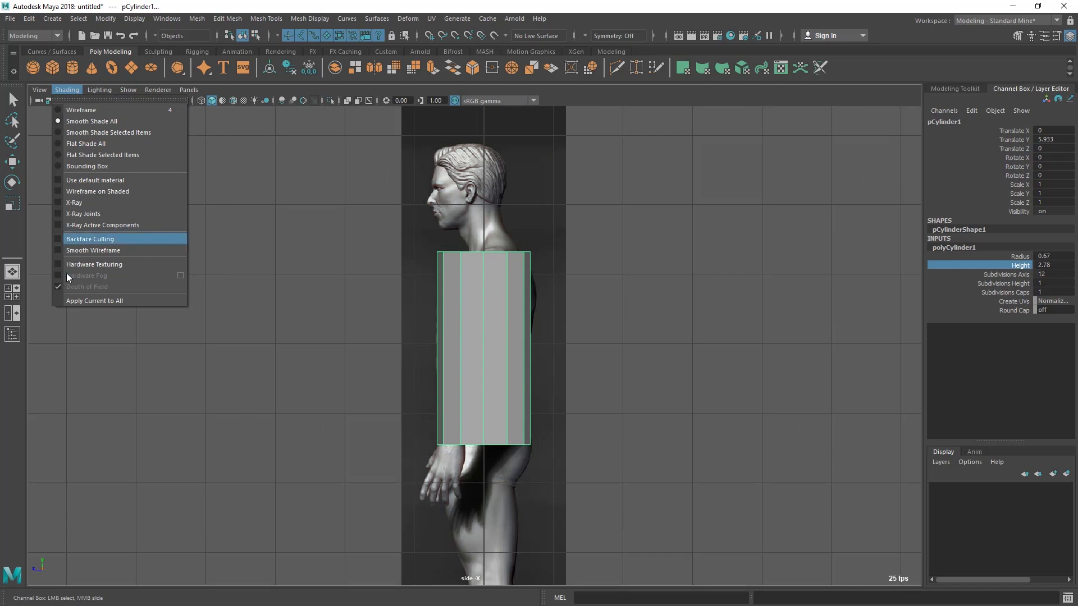
{"action": "left_click", "coordinate": [77, 202]}
{"action": "scroll", "coordinate": [356, 344], "scroll_direction": "up", "scroll_amount": 4}
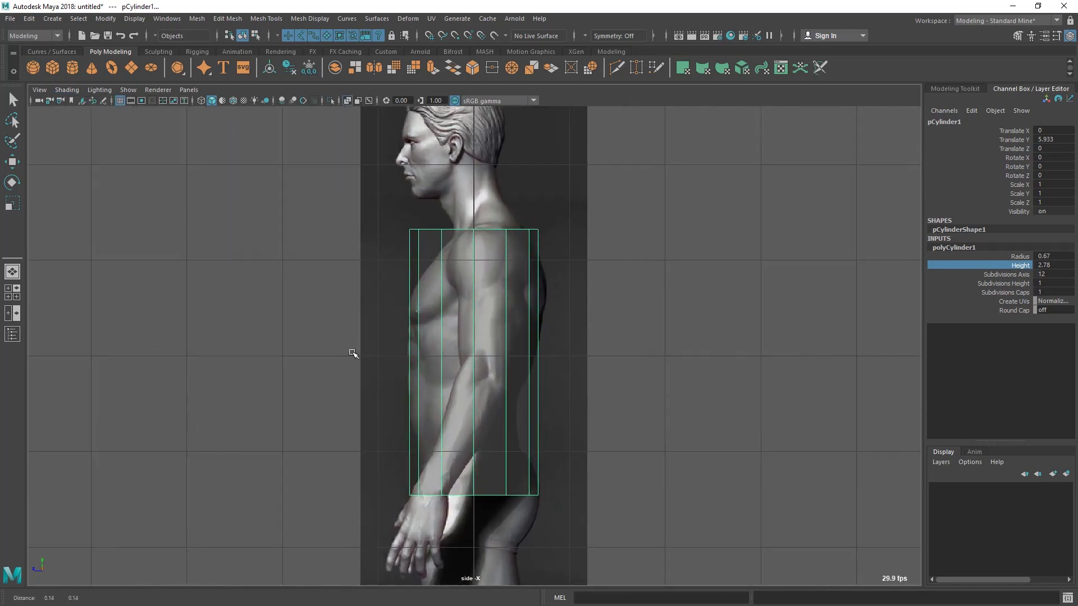
{"action": "scroll", "coordinate": [350, 349], "scroll_direction": "up", "scroll_amount": 2}
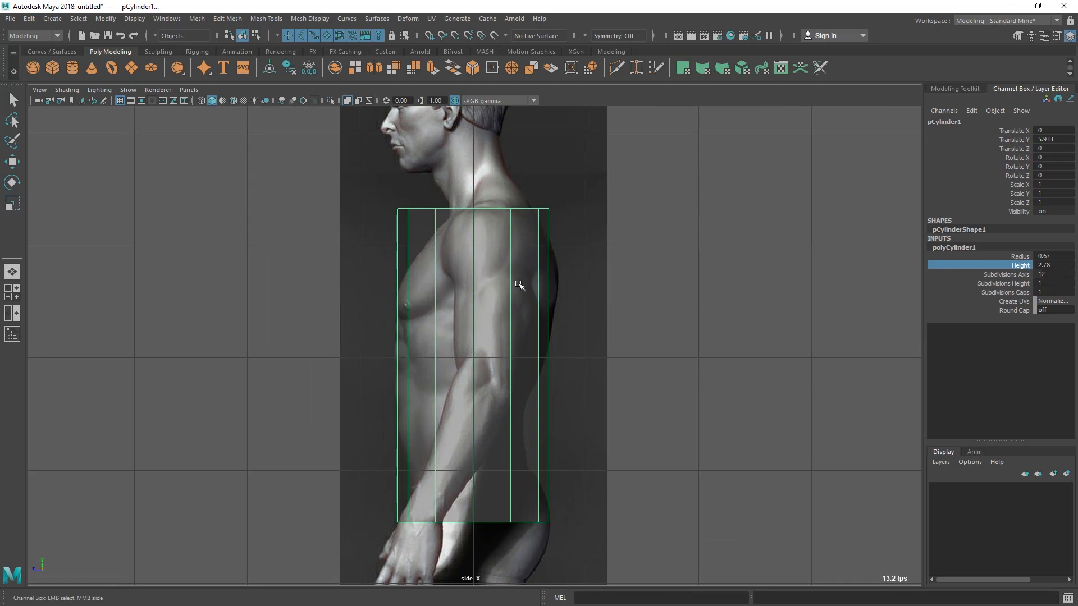
Set the cylinder's height subdivisions to 4 and switch the mesh to vertex editing
{"action": "left_click", "coordinate": [1010, 284]}
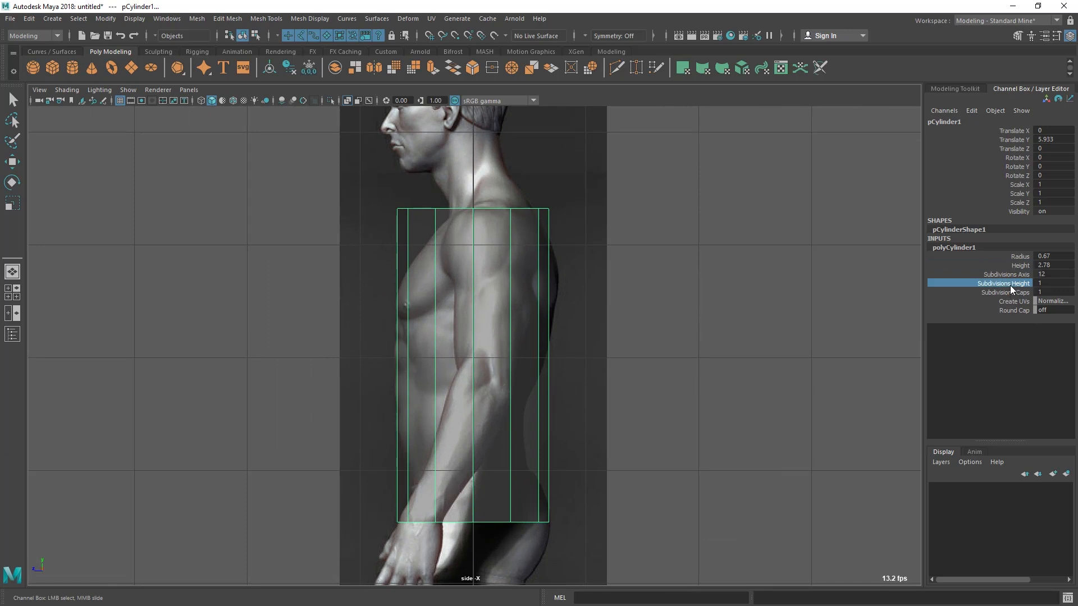
{"action": "middle_click_drag", "start_coordinate": [477, 338], "coordinate": [486, 363]}
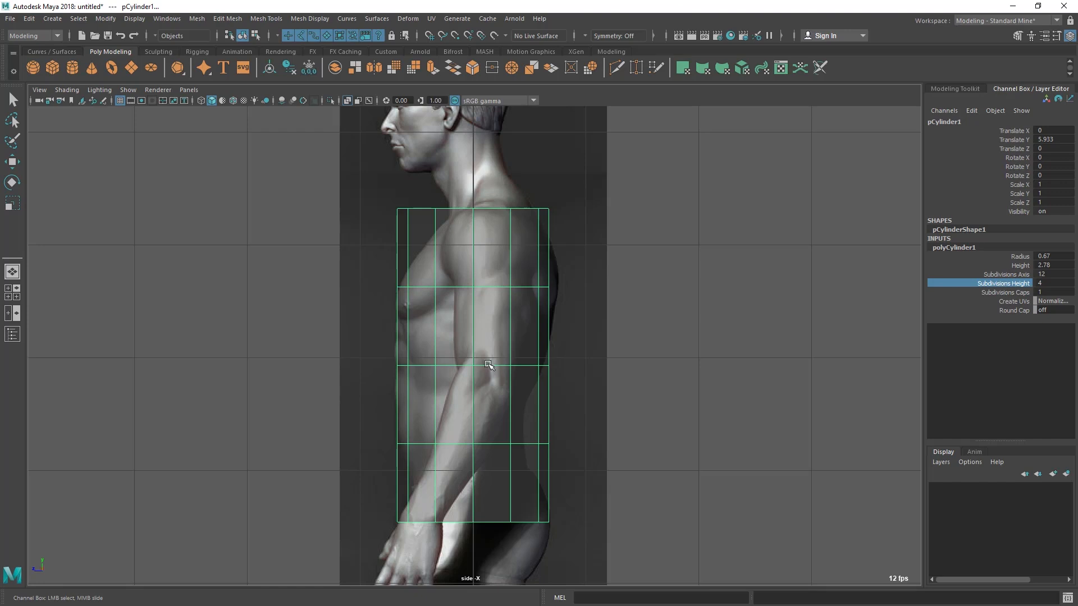
{"action": "right_click_drag", "start_coordinate": [437, 288], "coordinate": [441, 320], "text": "alt"}
{"action": "middle_click_drag", "start_coordinate": [429, 252], "coordinate": [408, 293], "text": "alt"}
{"action": "right_click_drag", "start_coordinate": [402, 249], "coordinate": [344, 243]}
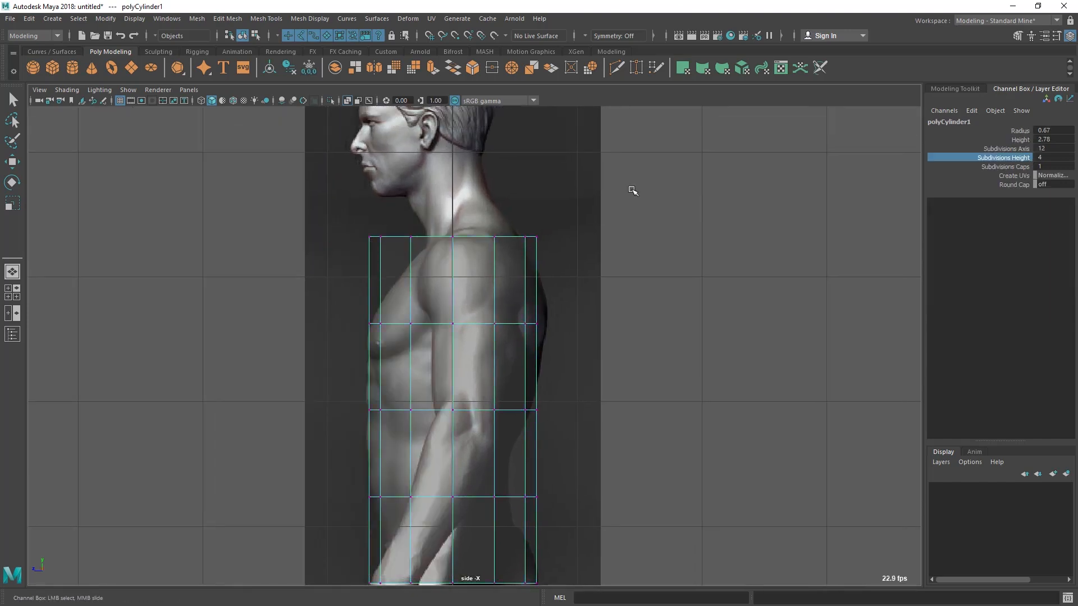
Rotate the top vertex ring in the side view so it slopes down from the back of the neck to the collarbone
{"action": "middle_click_drag", "start_coordinate": [313, 265], "coordinate": [328, 286], "text": "alt"}
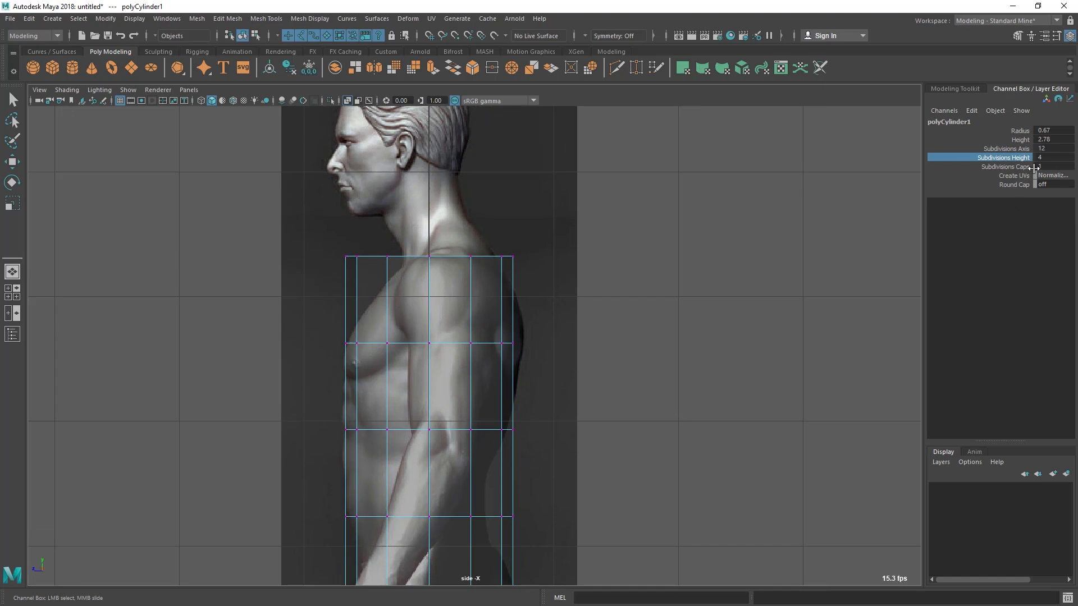
{"action": "middle_click_drag", "start_coordinate": [510, 228], "coordinate": [572, 230], "text": "alt"}
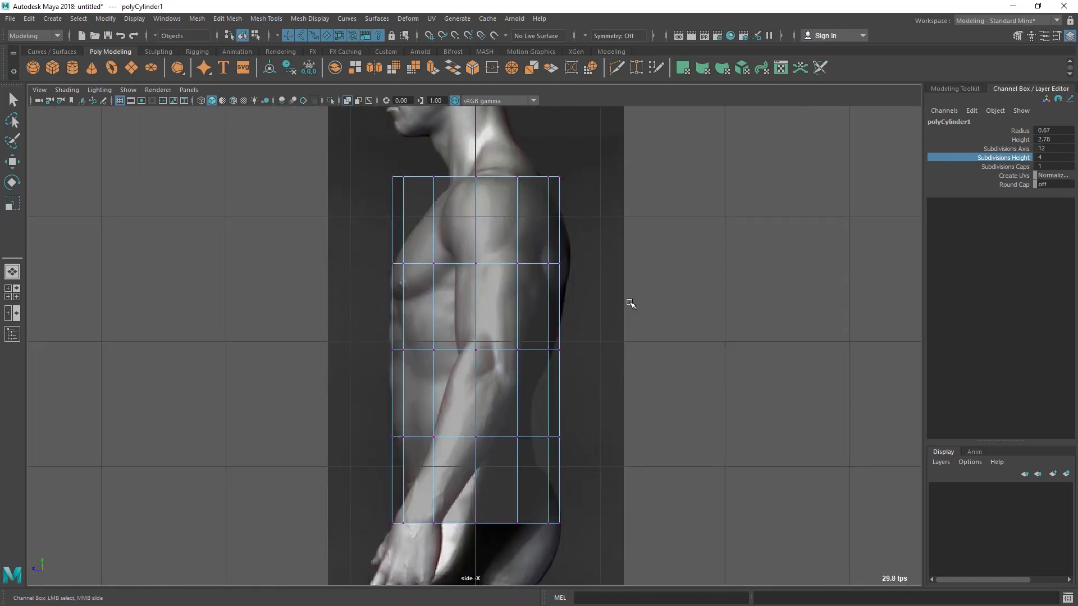
{"action": "middle_click_drag", "start_coordinate": [486, 333], "coordinate": [444, 398], "text": "alt"}
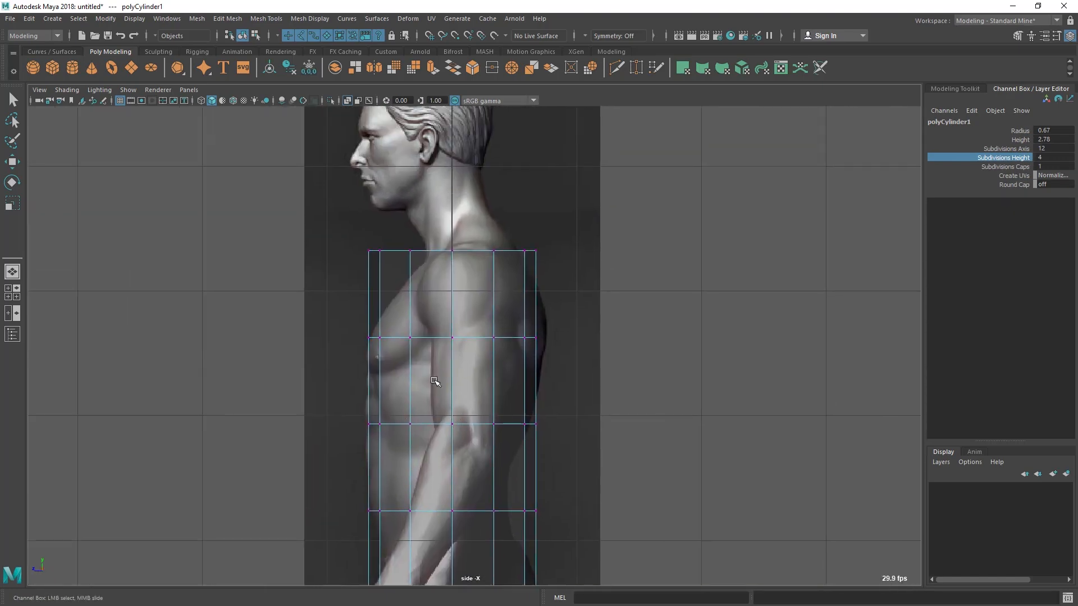
{"action": "left_click_drag", "start_coordinate": [316, 229], "coordinate": [581, 278]}
{"action": "key", "text": "w"}
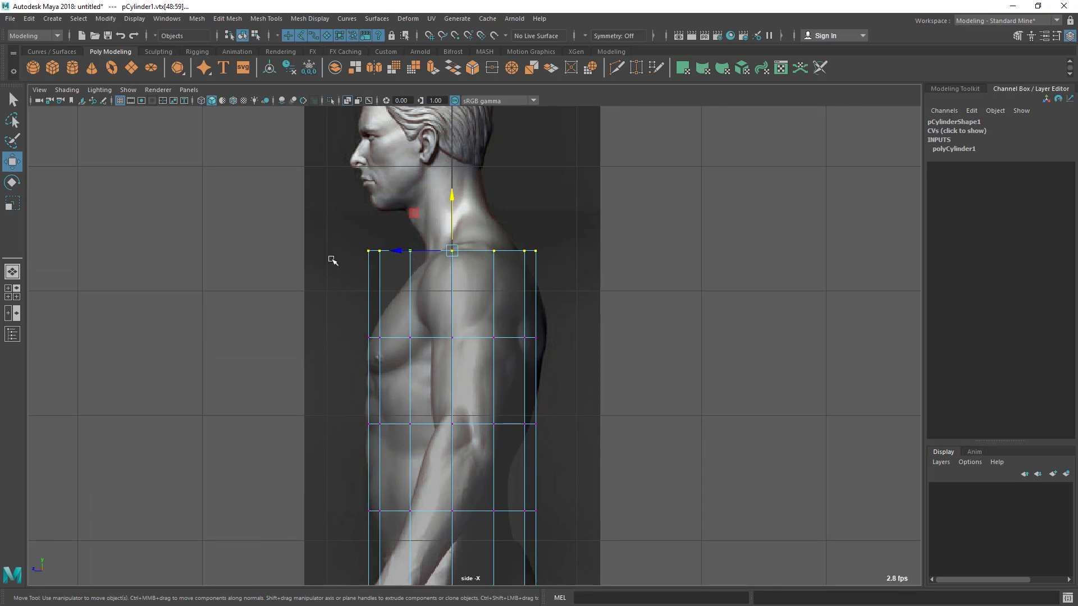
{"action": "left_click", "coordinate": [12, 182]}
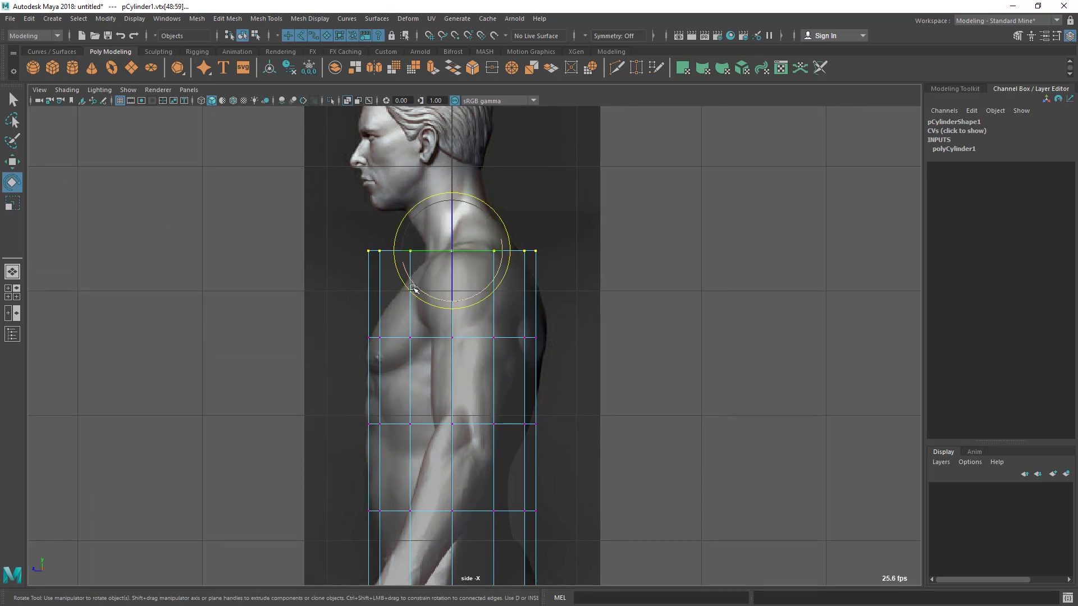
{"action": "left_click_drag", "start_coordinate": [414, 283], "coordinate": [476, 216]}
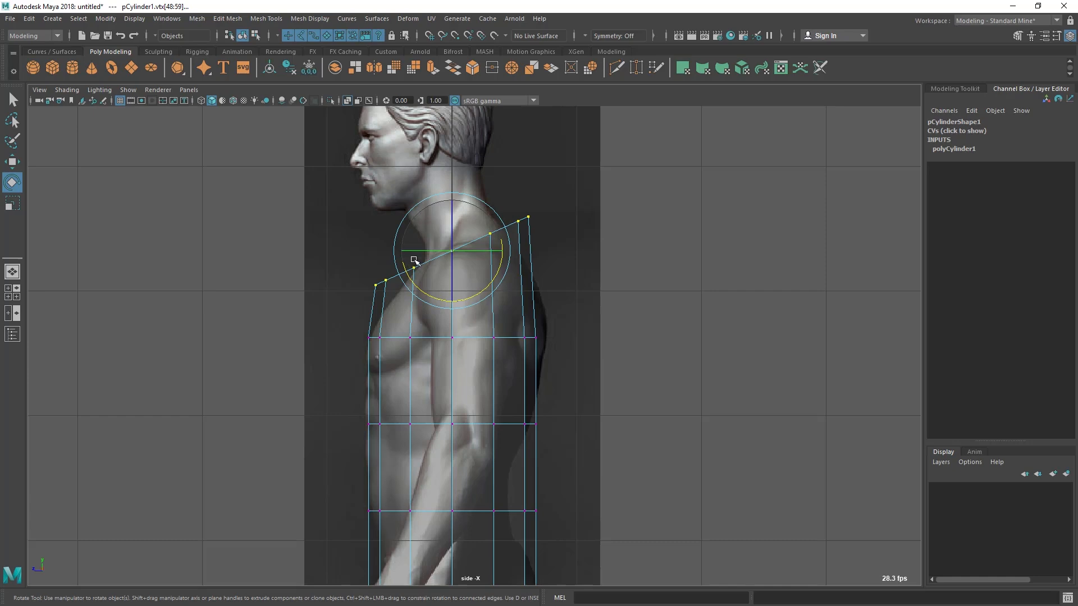
{"action": "left_click_drag", "start_coordinate": [484, 291], "coordinate": [486, 289]}
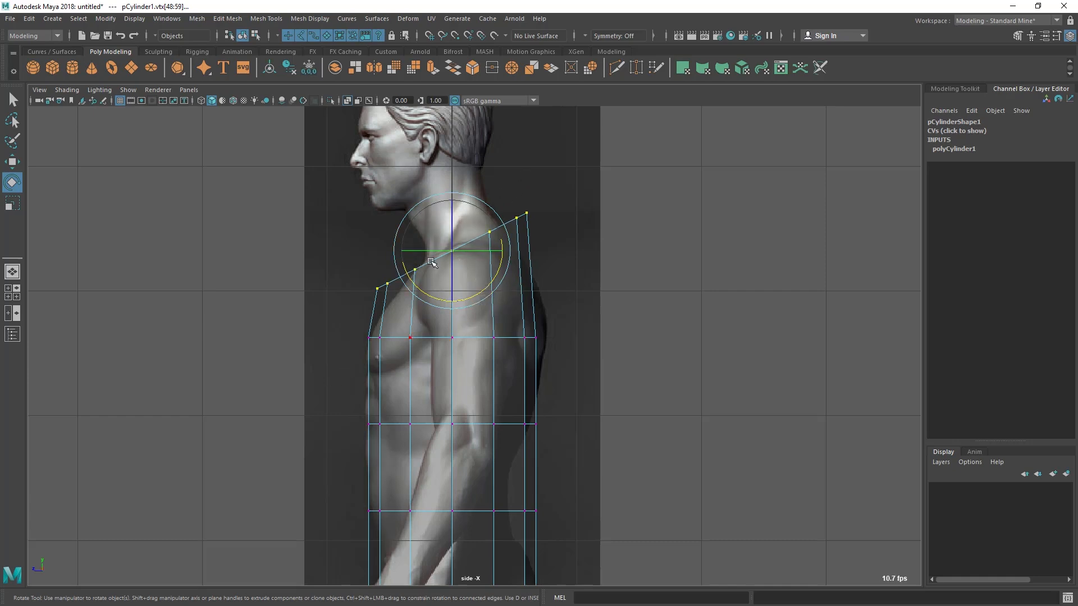
Scale the top vertex ring down uniformly in the front view to match the base of the neck
{"action": "key", "text": "space"}
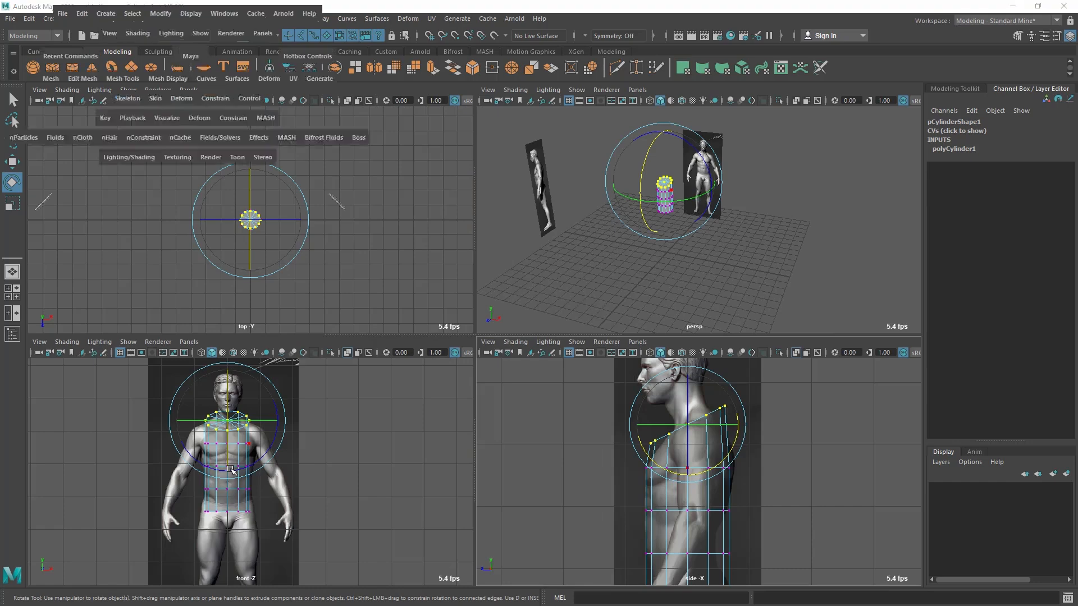
{"action": "key", "text": "space"}
{"action": "scroll", "coordinate": [499, 365], "scroll_direction": "up", "scroll_amount": 5}
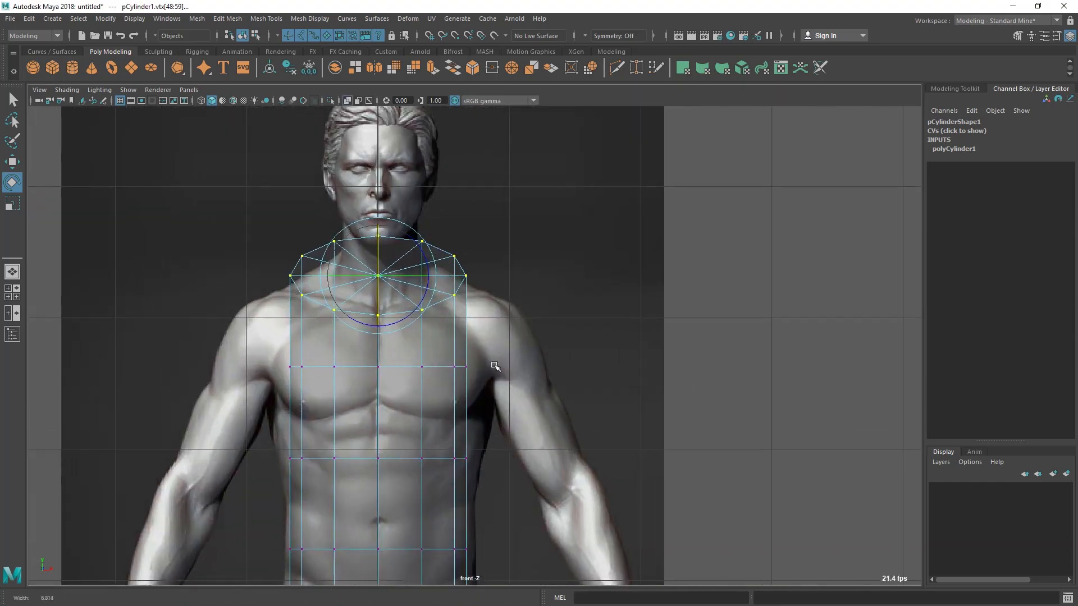
{"action": "middle_click_drag", "start_coordinate": [499, 365], "coordinate": [547, 411], "text": "alt"}
{"action": "left_click", "coordinate": [12, 202]}
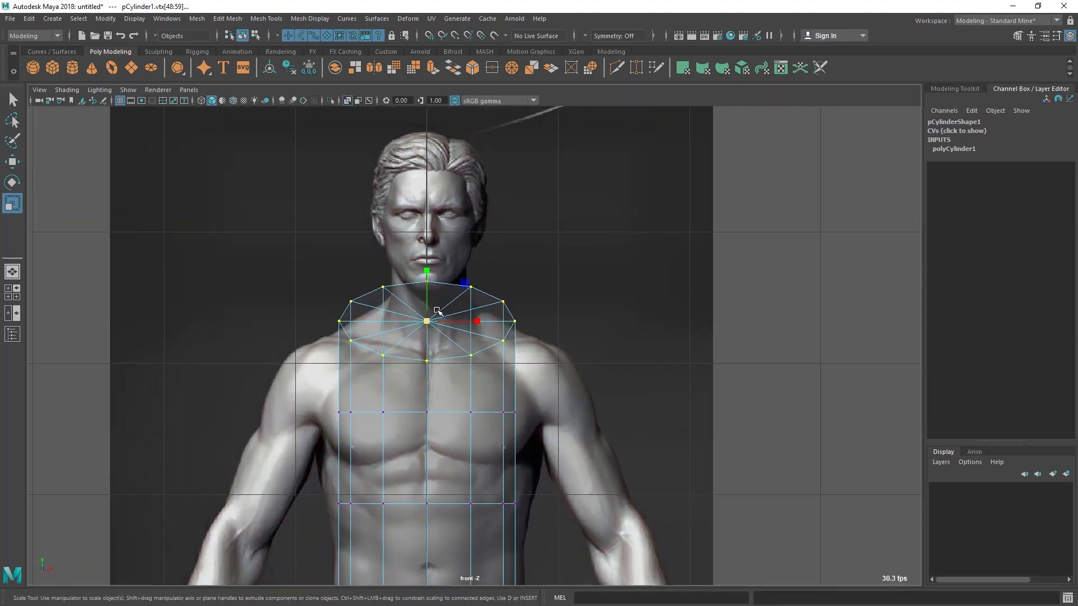
{"action": "left_click_drag", "start_coordinate": [427, 319], "coordinate": [377, 351]}
Widen the chest-level vertex ring in the front view until it reaches both armpits
{"action": "scroll", "coordinate": [501, 284], "scroll_direction": "down", "scroll_amount": 3}
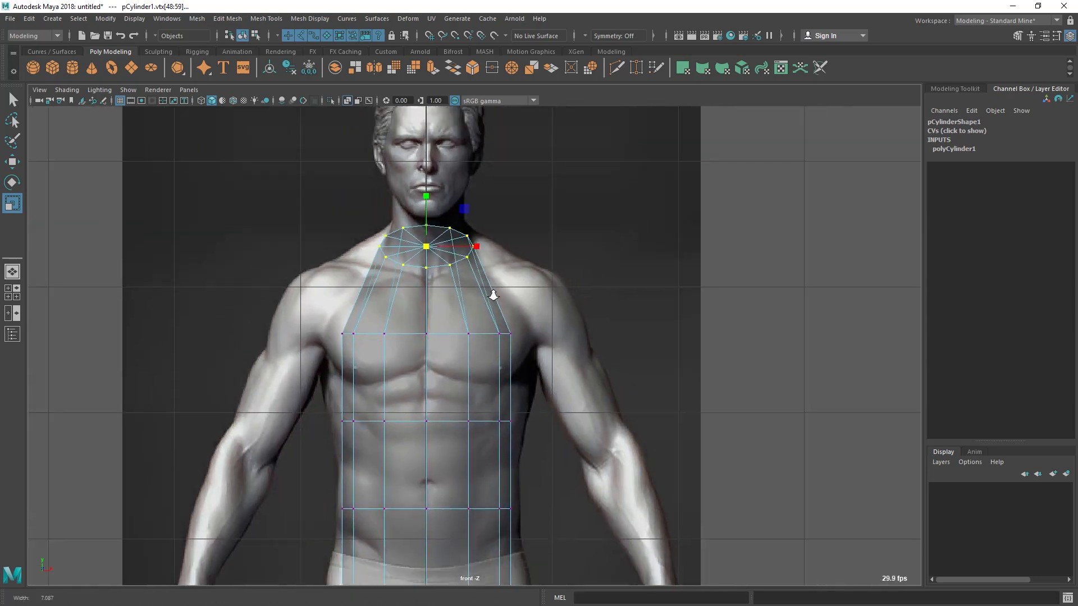
{"action": "right_click_drag", "start_coordinate": [523, 345], "coordinate": [526, 347], "text": "alt"}
{"action": "scroll", "coordinate": [421, 243], "scroll_direction": "up", "scroll_amount": 3}
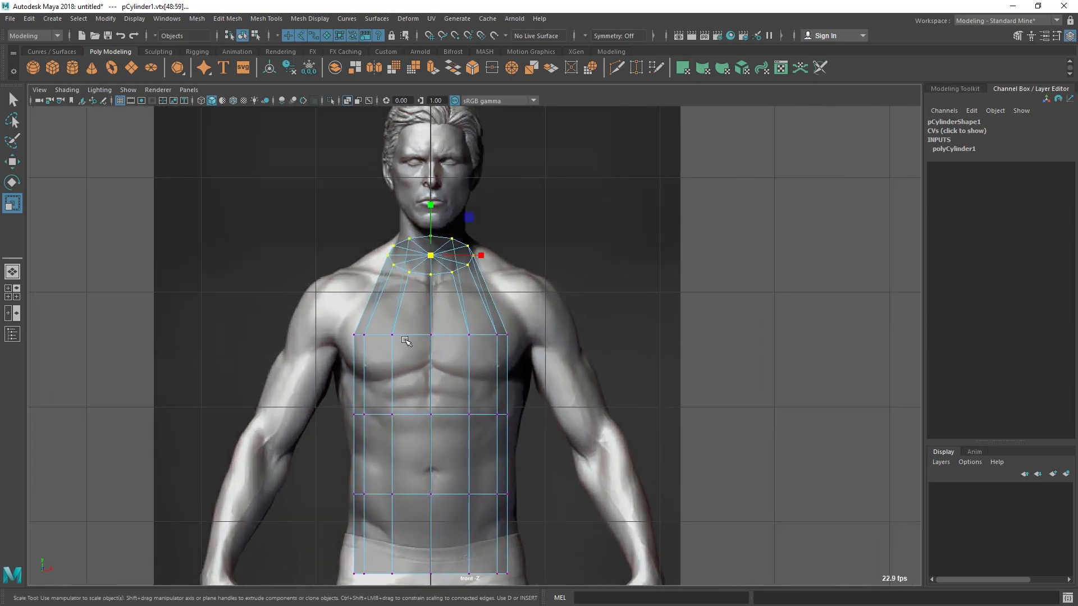
{"action": "middle_click_drag", "start_coordinate": [322, 303], "coordinate": [329, 280], "text": "alt"}
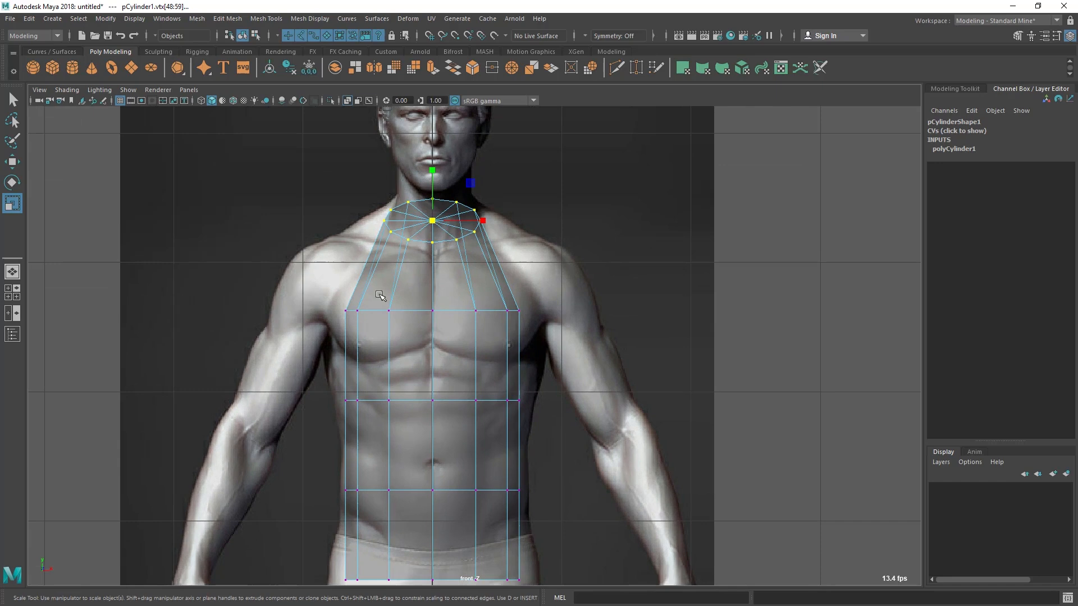
{"action": "left_click_drag", "start_coordinate": [293, 289], "coordinate": [556, 344]}
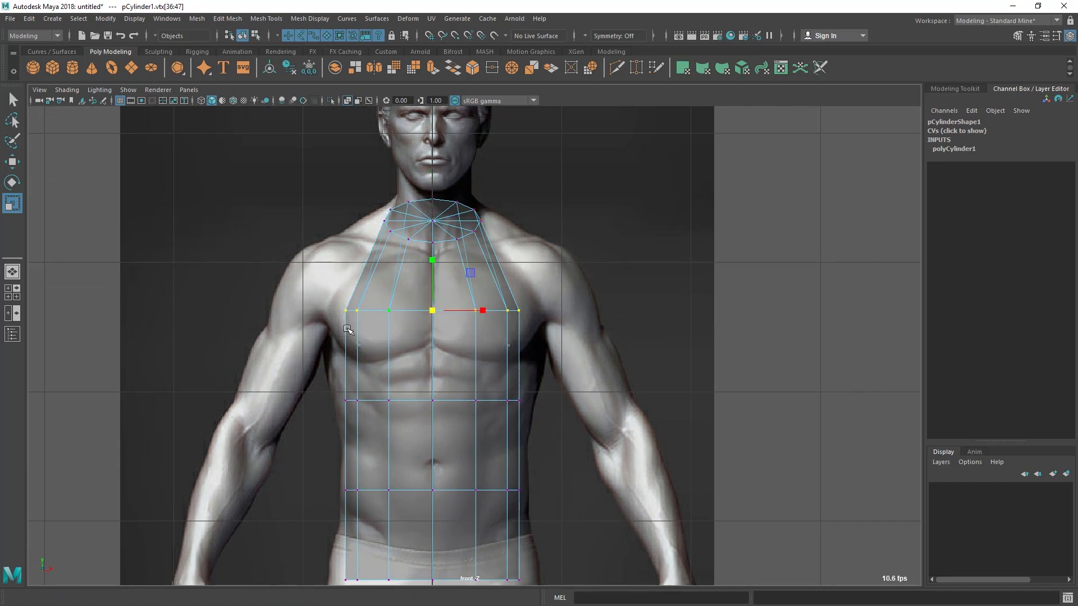
{"action": "scroll", "coordinate": [384, 336], "scroll_direction": "up", "scroll_amount": 1}
{"action": "middle_click_drag", "start_coordinate": [384, 337], "coordinate": [386, 312], "text": "alt"}
{"action": "left_click_drag", "start_coordinate": [431, 281], "coordinate": [436, 288]}
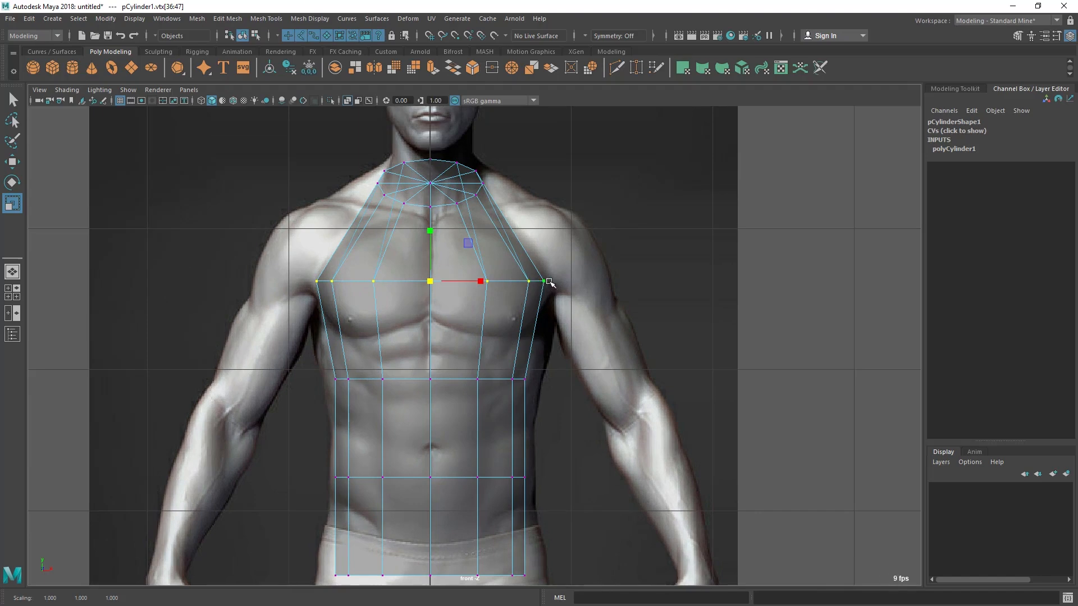
Scale the rib, waist and hip vertex rings in the front view to follow the torso's outline
{"action": "middle_click_drag", "start_coordinate": [464, 306], "coordinate": [454, 257], "text": "alt"}
{"action": "left_click_drag", "start_coordinate": [306, 310], "coordinate": [522, 366]}
{"action": "left_click_drag", "start_coordinate": [422, 332], "coordinate": [435, 335]}
{"action": "middle_click_drag", "start_coordinate": [435, 337], "coordinate": [431, 260], "text": "alt"}
{"action": "left_click_drag", "start_coordinate": [265, 409], "coordinate": [567, 489]}
{"action": "left_click_drag", "start_coordinate": [416, 452], "coordinate": [442, 453]}
{"action": "right_click_drag", "start_coordinate": [468, 264], "coordinate": [469, 264], "text": "alt"}
{"action": "middle_click_drag", "start_coordinate": [469, 264], "coordinate": [453, 377], "text": "alt"}
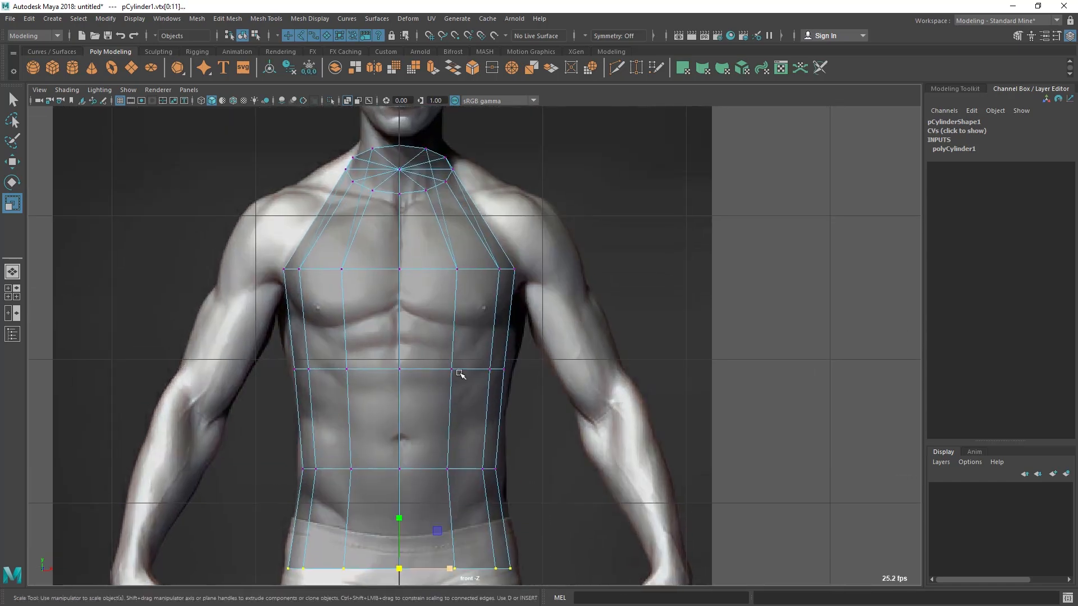
Rotate the chest-level vertex ring in the side view so it tilts down toward the front below the pectoral
{"action": "key", "text": "space"}
{"action": "key", "text": "space"}
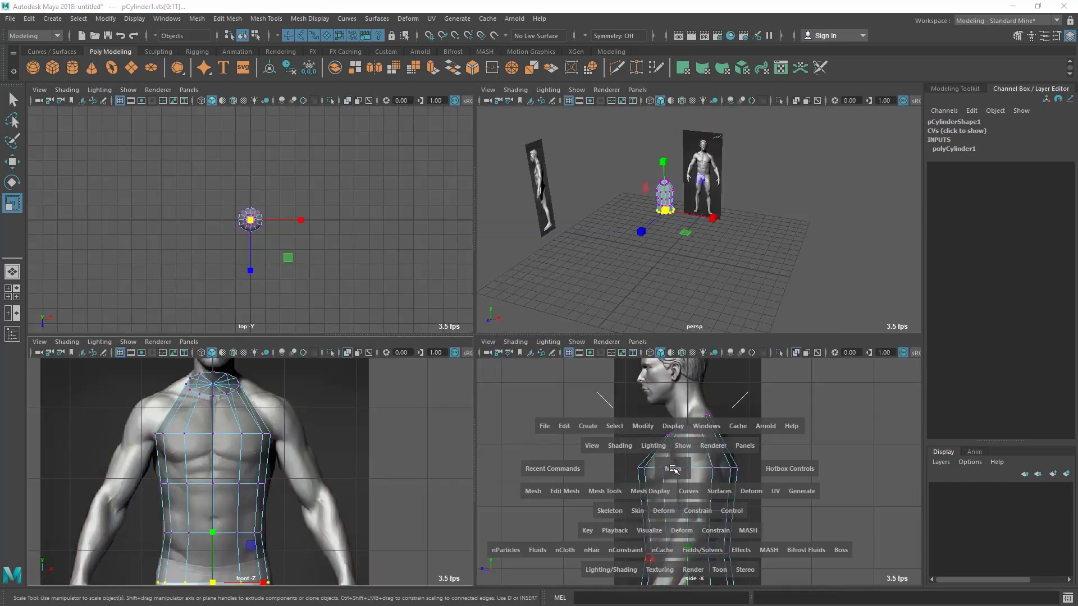
{"action": "right_click_drag", "start_coordinate": [393, 330], "coordinate": [395, 332], "text": "alt"}
{"action": "middle_click_drag", "start_coordinate": [395, 332], "coordinate": [395, 291], "text": "alt"}
{"action": "left_click_drag", "start_coordinate": [297, 287], "coordinate": [567, 337]}
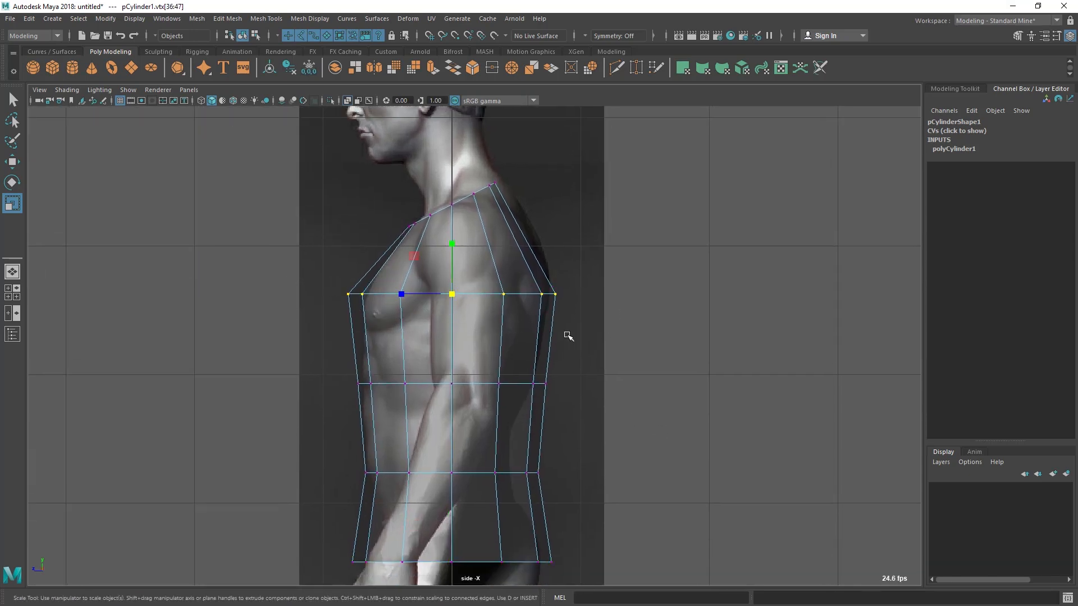
{"action": "left_click", "coordinate": [16, 186]}
{"action": "left_click_drag", "start_coordinate": [411, 326], "coordinate": [420, 335]}
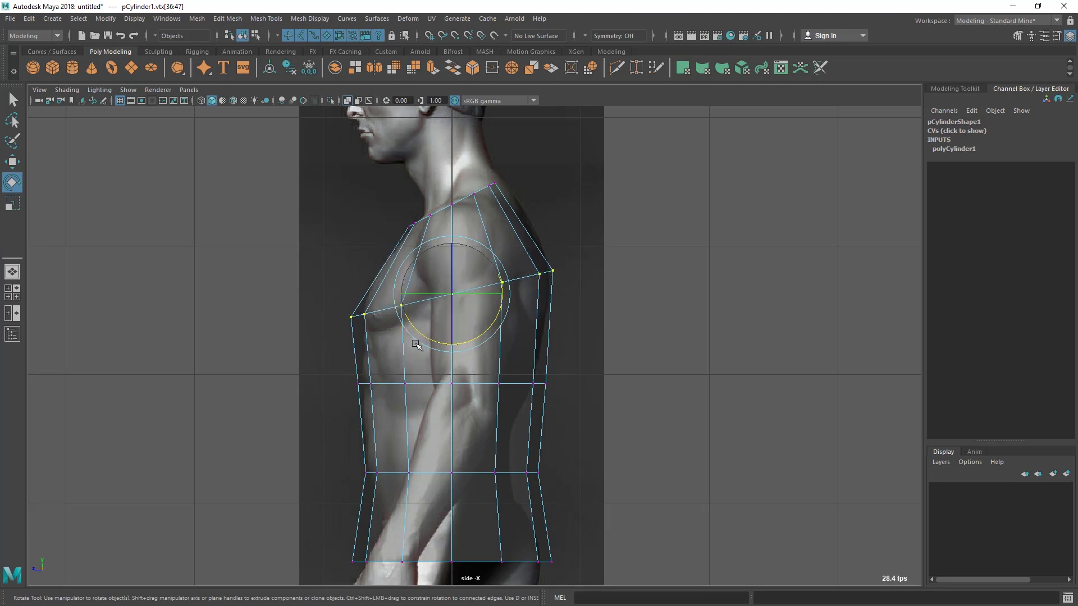
Narrow the tilted chest ring front to back so it fits the chest and upper back profile
{"action": "key", "text": "r"}
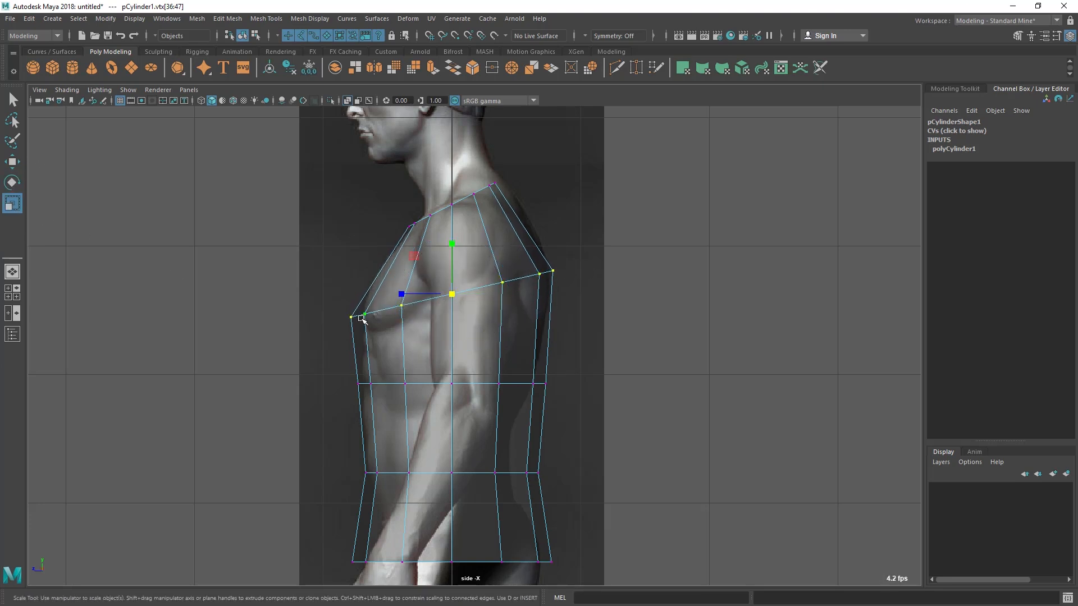
{"action": "left_click_drag", "start_coordinate": [404, 290], "coordinate": [412, 298]}
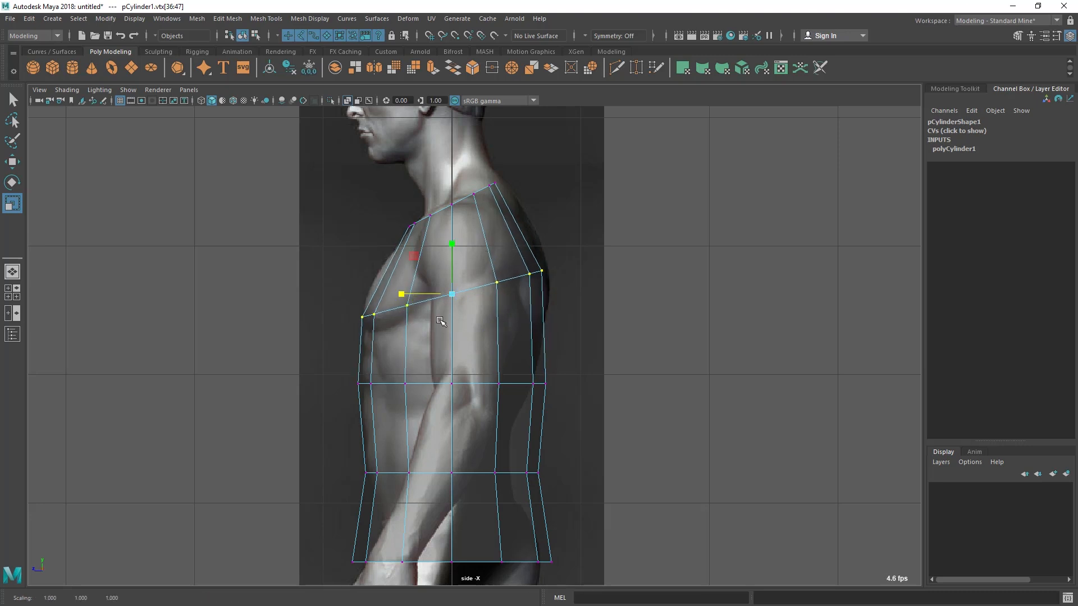
{"action": "key", "text": "ctrl+z"}
{"action": "left_click_drag", "start_coordinate": [402, 293], "coordinate": [416, 304]}
{"action": "key", "text": "ctrl+z"}
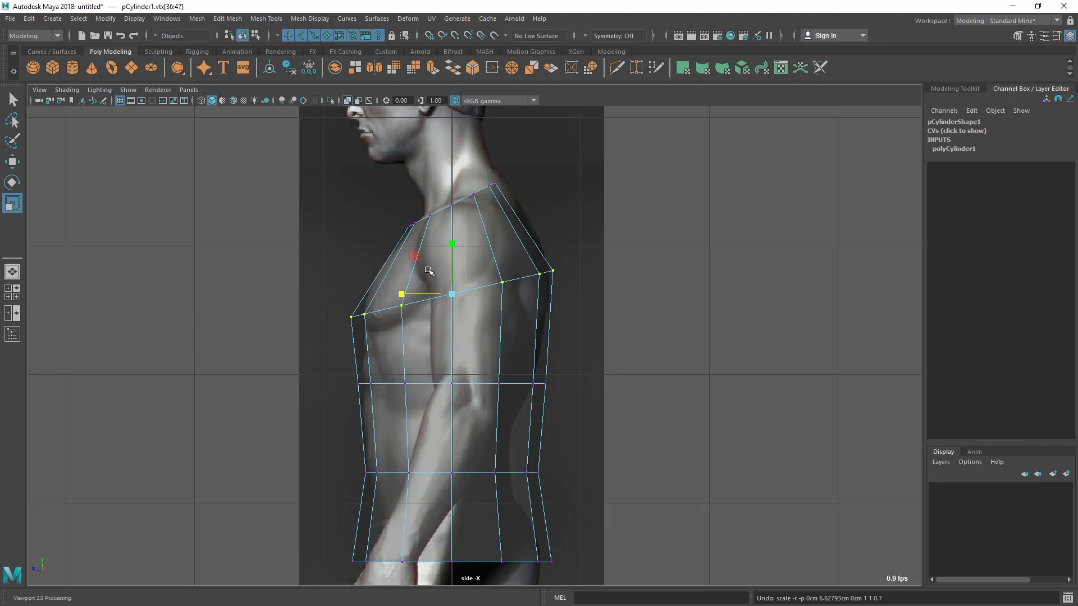
{"action": "left_click_drag", "start_coordinate": [402, 294], "coordinate": [406, 296]}
Try shrinking the middle vertex ring at rib level, check it in the front view, and undo the scaling
{"action": "left_click_drag", "start_coordinate": [330, 354], "coordinate": [543, 403]}
{"action": "left_click", "coordinate": [400, 384]}
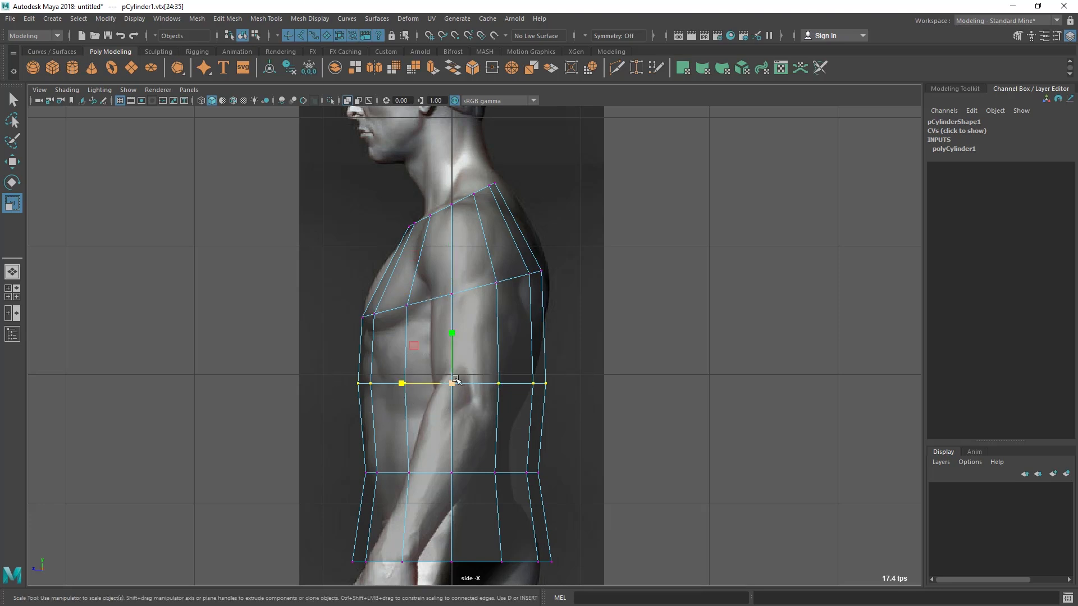
{"action": "left_click_drag", "start_coordinate": [454, 382], "coordinate": [431, 399]}
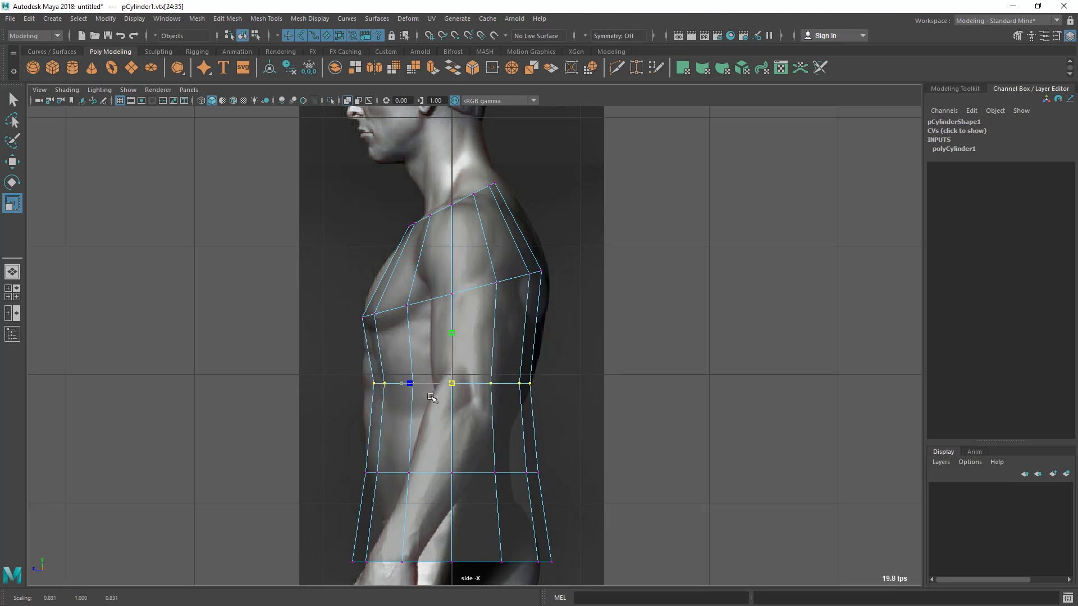
{"action": "key", "text": "space"}
{"action": "key", "text": "space"}
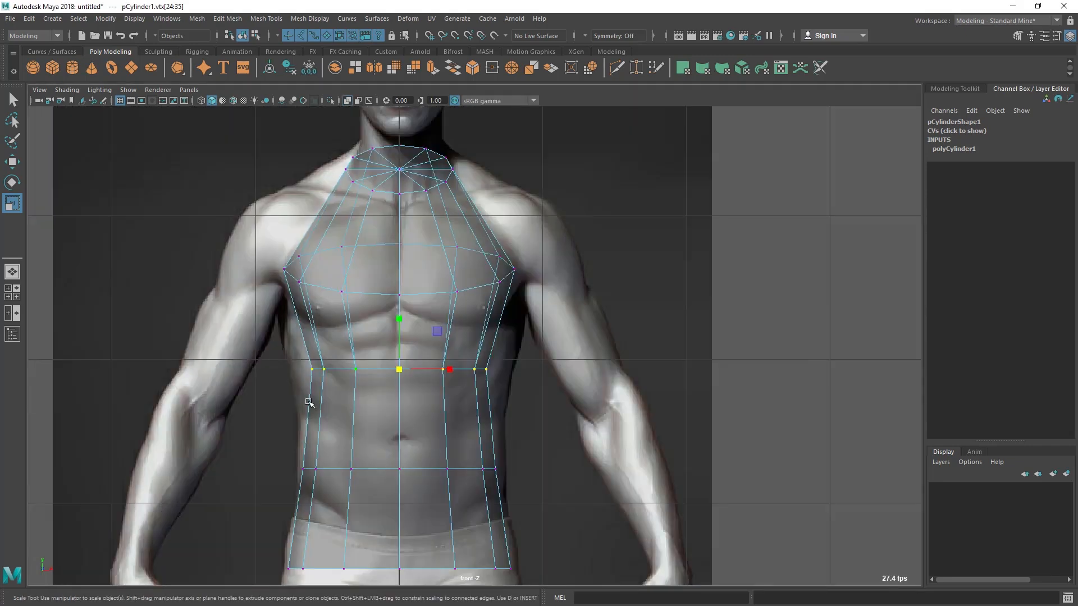
{"action": "key", "text": "ctrl+z"}
{"action": "key", "text": "space"}
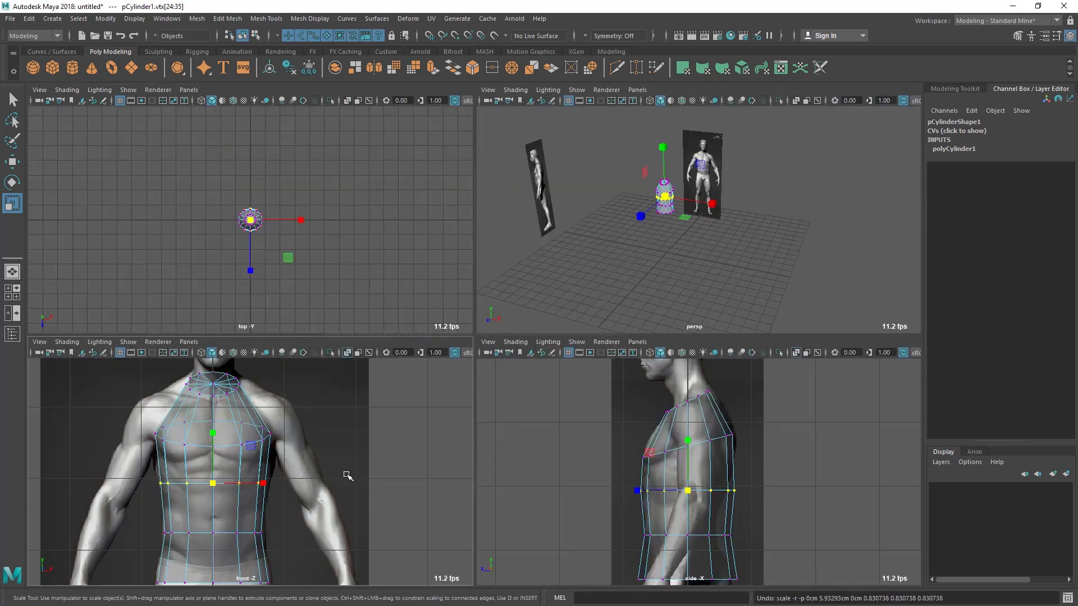
{"action": "key", "text": "space"}
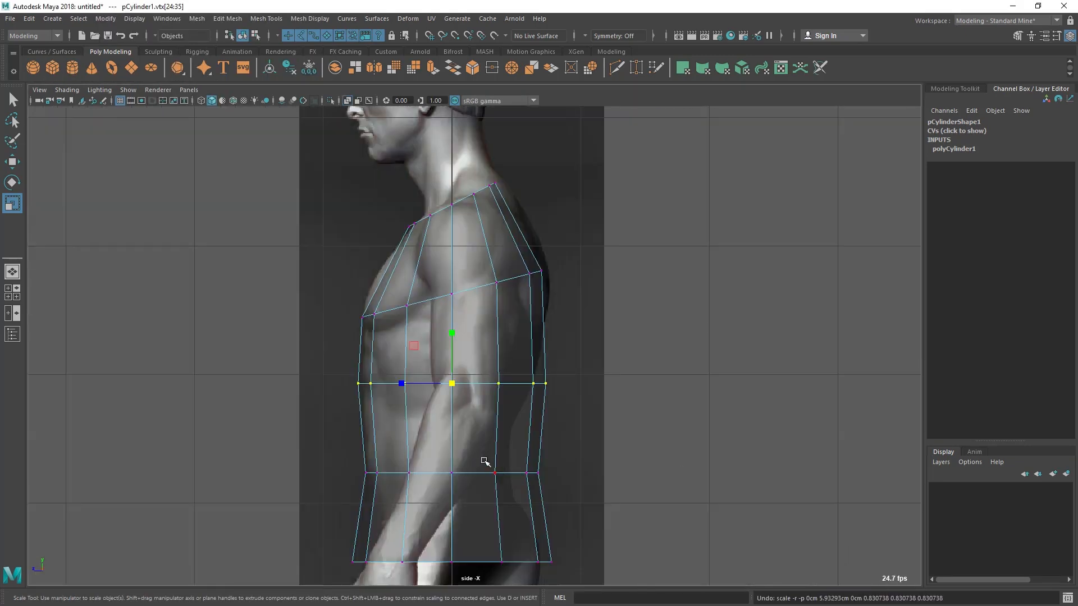
Narrow the rib and waist vertex rings front to back and shift them forward to fit the belly and lower back profile
{"action": "left_click_drag", "start_coordinate": [402, 384], "coordinate": [390, 386]}
{"action": "key", "text": "w"}
{"action": "left_click_drag", "start_coordinate": [351, 447], "coordinate": [601, 498]}
{"action": "key", "text": "e"}
{"action": "key", "text": "r"}
{"action": "mouse_move", "coordinate": [400, 474]}
{"action": "left_mouse_down"}
{"action": "mouse_move", "coordinate": [414, 475]}
{"action": "mouse_move", "coordinate": [385, 473]}
{"action": "left_mouse_up"}
{"action": "key", "text": "w"}
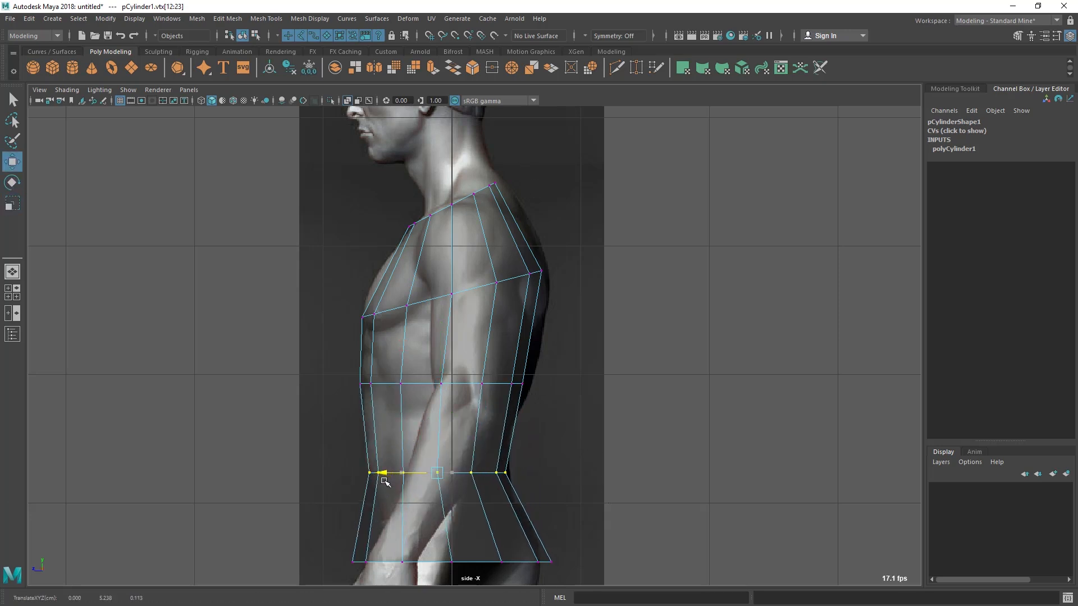
{"action": "middle_click_drag", "start_coordinate": [585, 464], "coordinate": [506, 371], "text": "alt"}
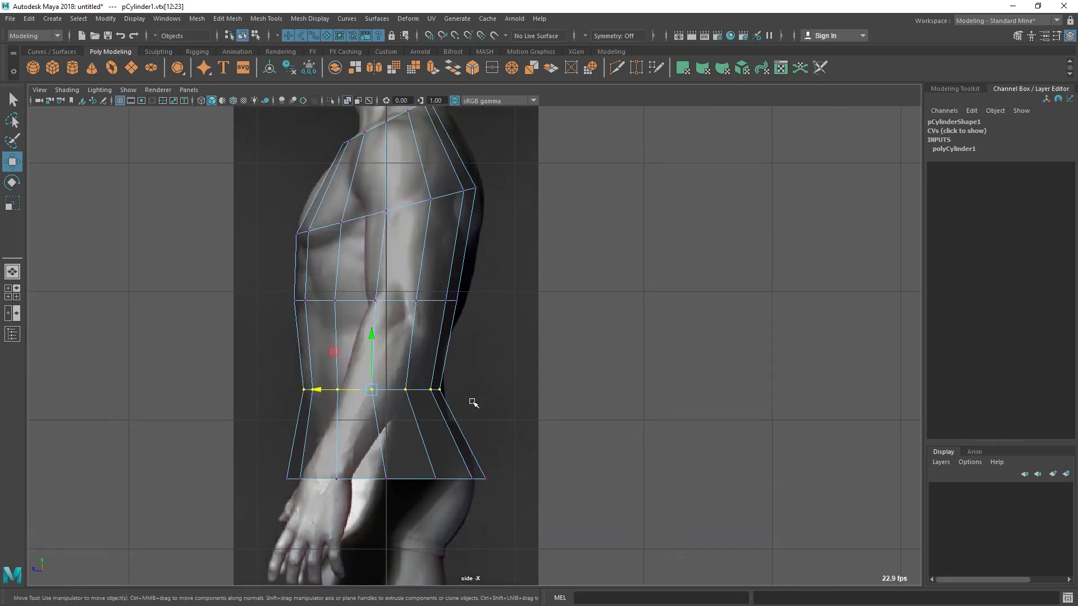
Tilt the waist-level vertex ring down toward the front in the side view and shift it slightly backward
{"action": "key", "text": "e"}
{"action": "left_click_drag", "start_coordinate": [361, 340], "coordinate": [357, 344]}
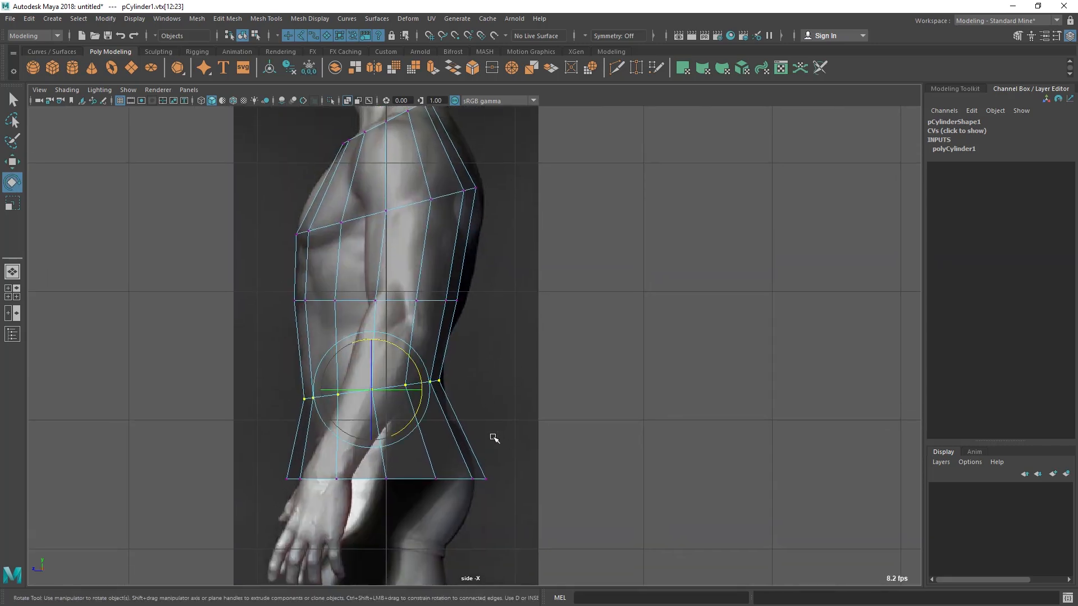
{"action": "key", "text": "w"}
{"action": "left_click_drag", "start_coordinate": [331, 393], "coordinate": [333, 394]}
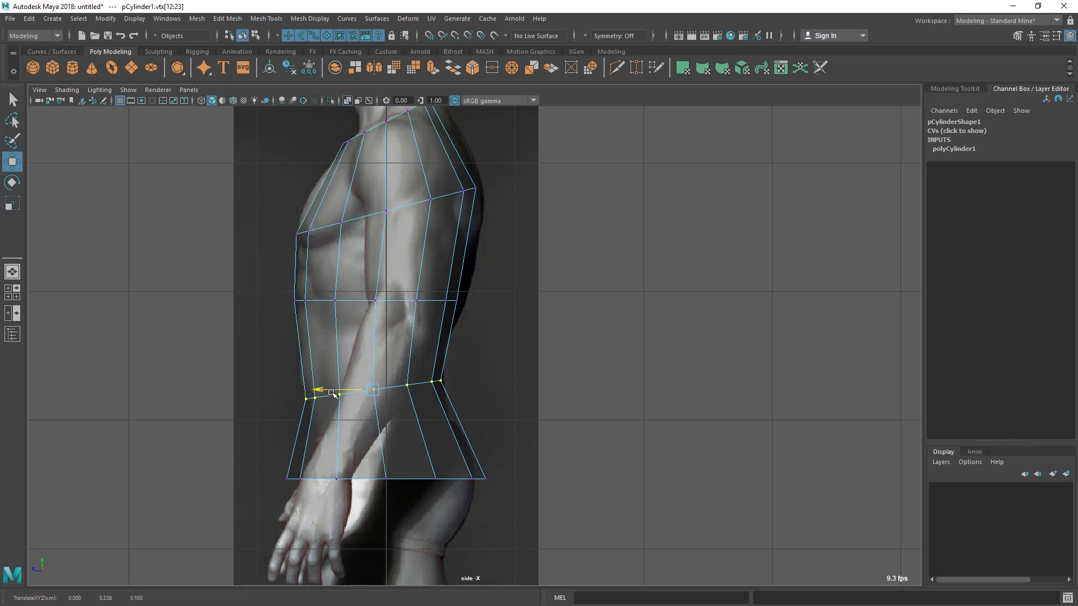
Tilt the bottom vertex ring down toward the front and scale it front to back to fit the hips
{"action": "left_click_drag", "start_coordinate": [246, 443], "coordinate": [488, 522]}
{"action": "key", "text": "e"}
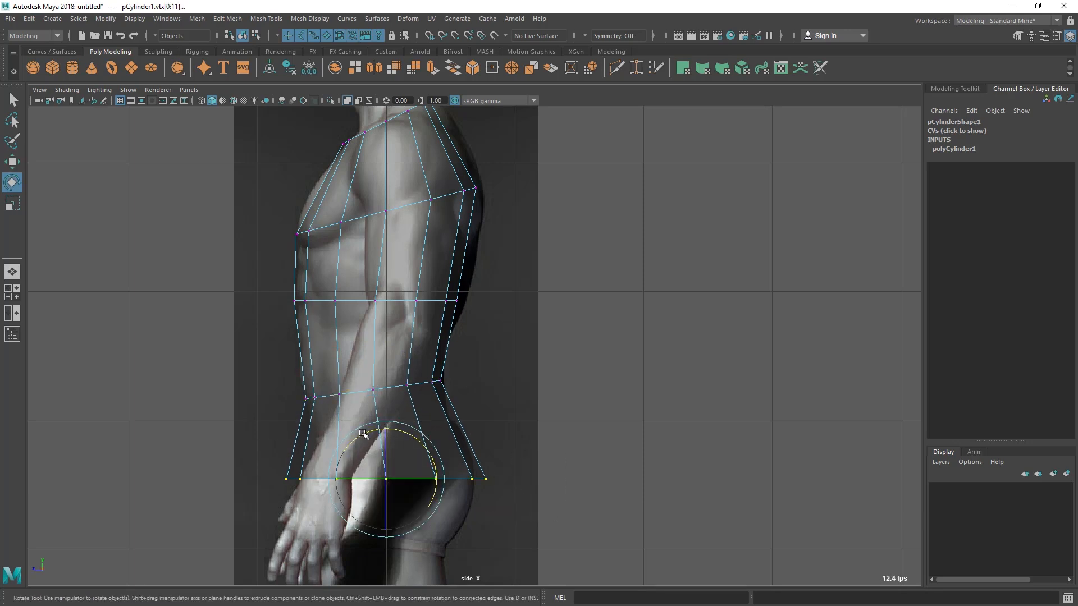
{"action": "left_click_drag", "start_coordinate": [354, 443], "coordinate": [348, 482]}
{"action": "key", "text": "r"}
{"action": "left_click_drag", "start_coordinate": [349, 482], "coordinate": [350, 482]}
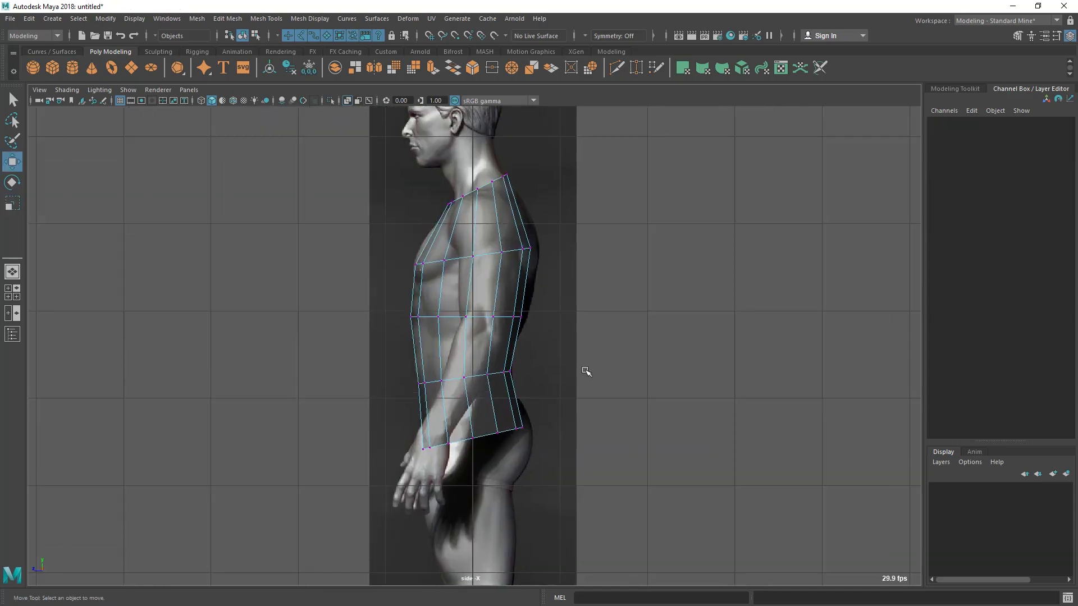
Check the torso against the front reference and lower the chest-level vertex ring slightly toward the nipple line
{"action": "key", "text": "space"}
{"action": "key", "text": "space"}
{"action": "middle_click_drag", "start_coordinate": [477, 383], "coordinate": [468, 403], "text": "alt"}
{"action": "right_click_drag", "start_coordinate": [457, 260], "coordinate": [495, 264], "text": "alt"}
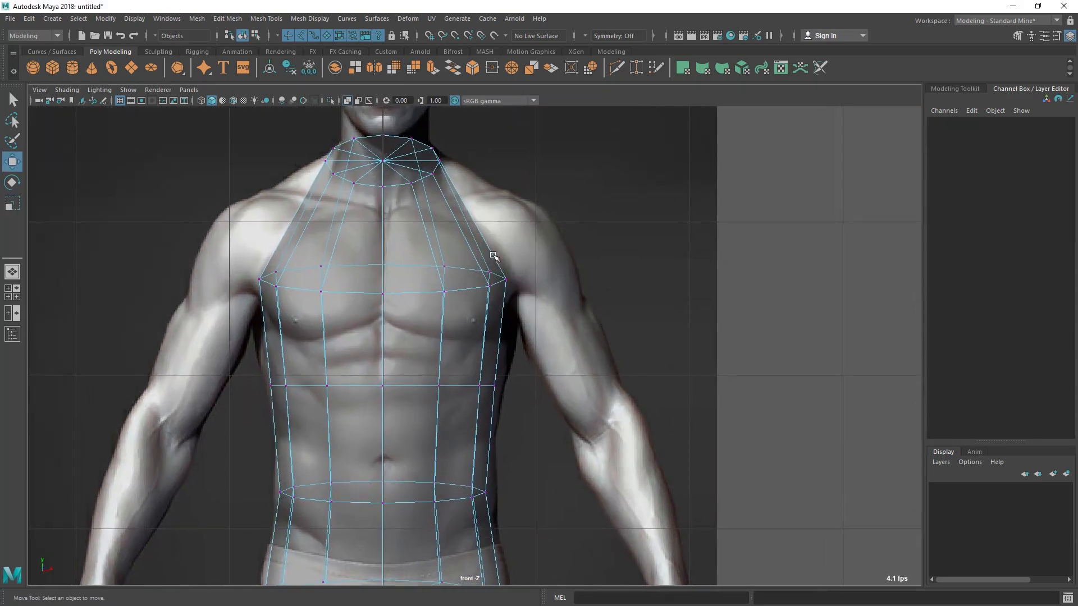
{"action": "middle_click_drag", "start_coordinate": [505, 328], "coordinate": [519, 186], "text": "alt"}
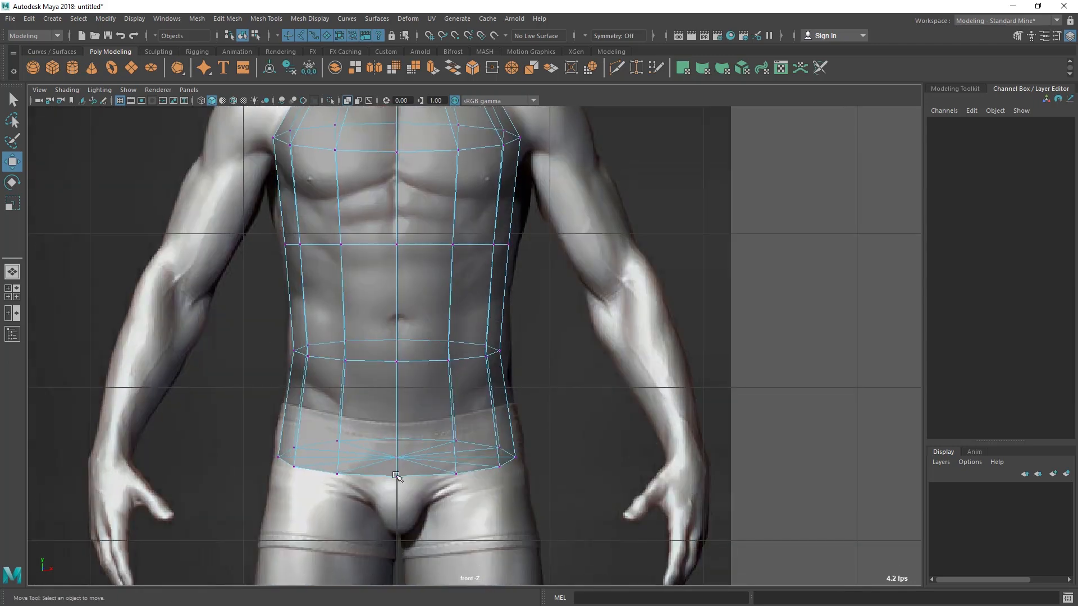
{"action": "middle_click_drag", "start_coordinate": [368, 145], "coordinate": [339, 372], "text": "alt"}
{"action": "right_click_drag", "start_coordinate": [339, 373], "coordinate": [411, 381], "text": "alt"}
{"action": "middle_click_drag", "start_coordinate": [414, 382], "coordinate": [422, 365], "text": "alt"}
{"action": "left_click_drag", "start_coordinate": [208, 291], "coordinate": [596, 395]}
{"action": "left_click_drag", "start_coordinate": [360, 306], "coordinate": [360, 322]}
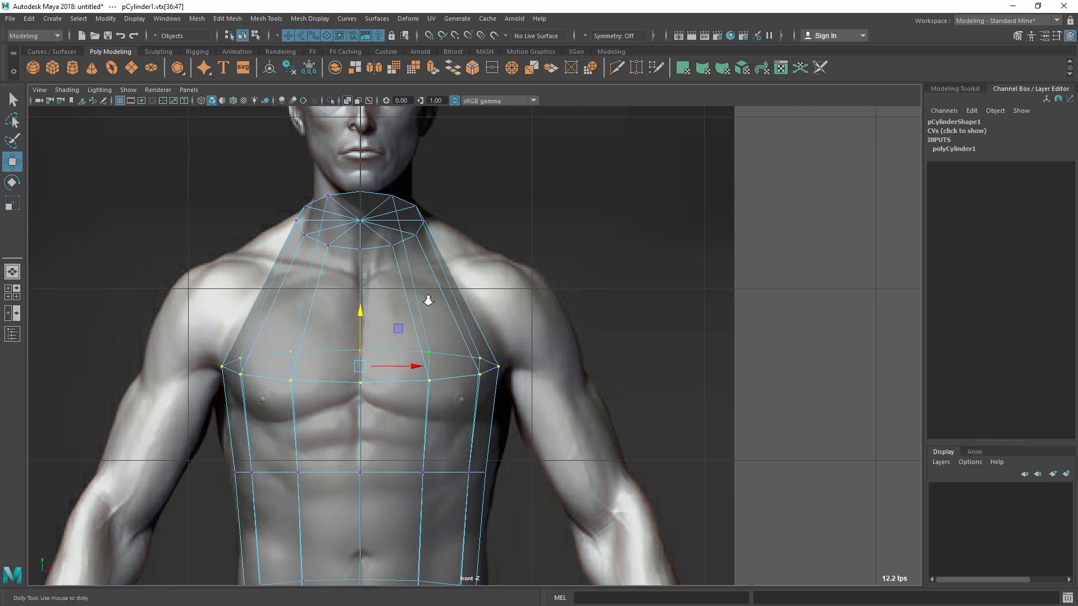
{"action": "right_click_drag", "start_coordinate": [425, 296], "coordinate": [447, 269], "text": "alt"}
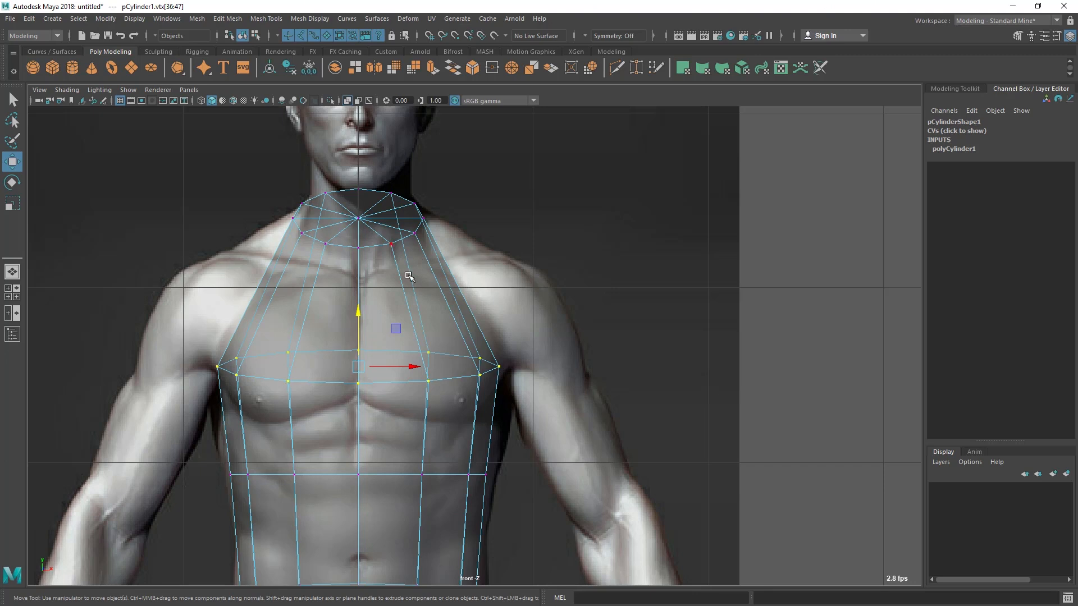
Insert an edge loop across the upper chest, between the neck ring and the chest ring
{"action": "left_click", "coordinate": [230, 19]}
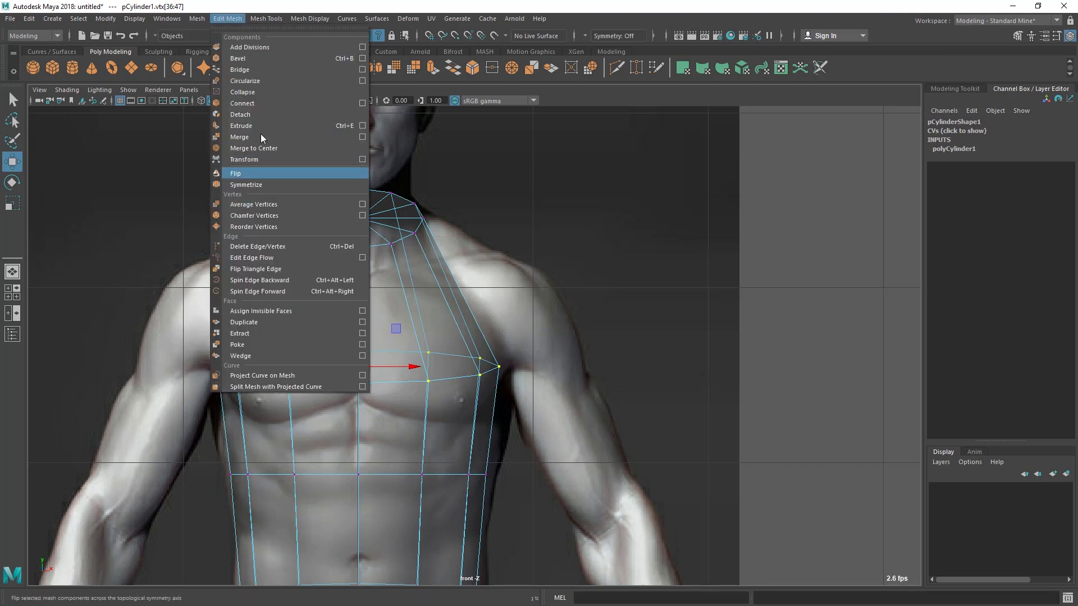
{"action": "mouse_move", "coordinate": [267, 19]}
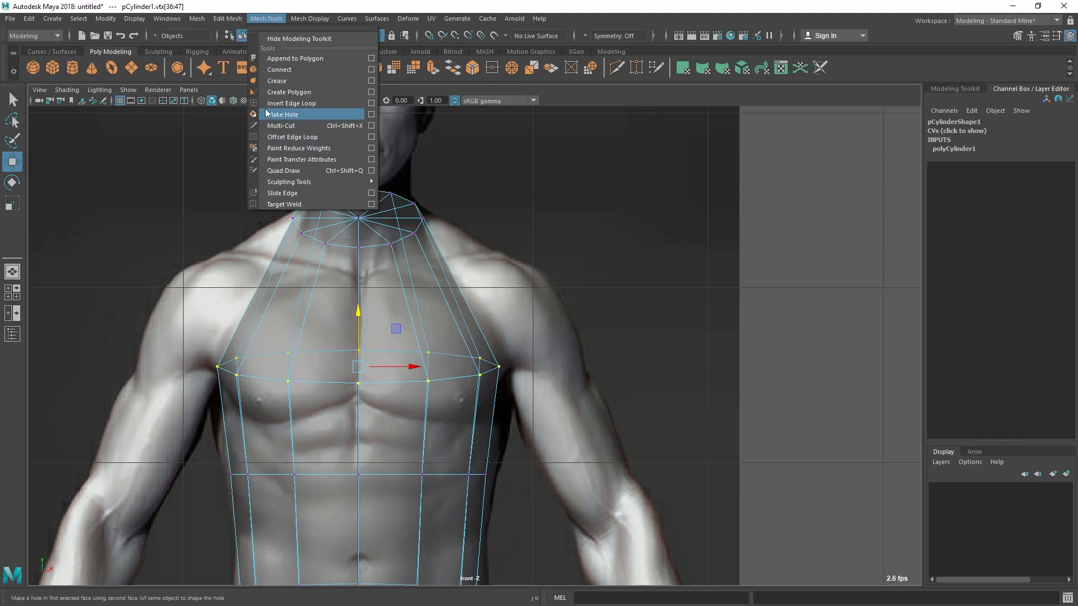
{"action": "left_click", "coordinate": [286, 107]}
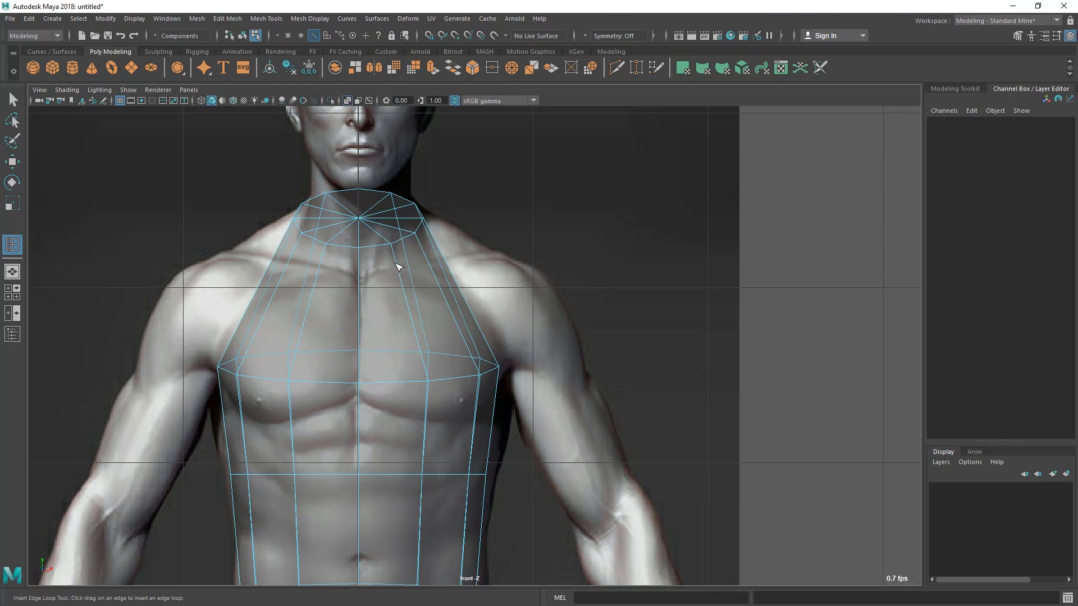
{"action": "left_click_drag", "start_coordinate": [397, 266], "coordinate": [414, 307]}
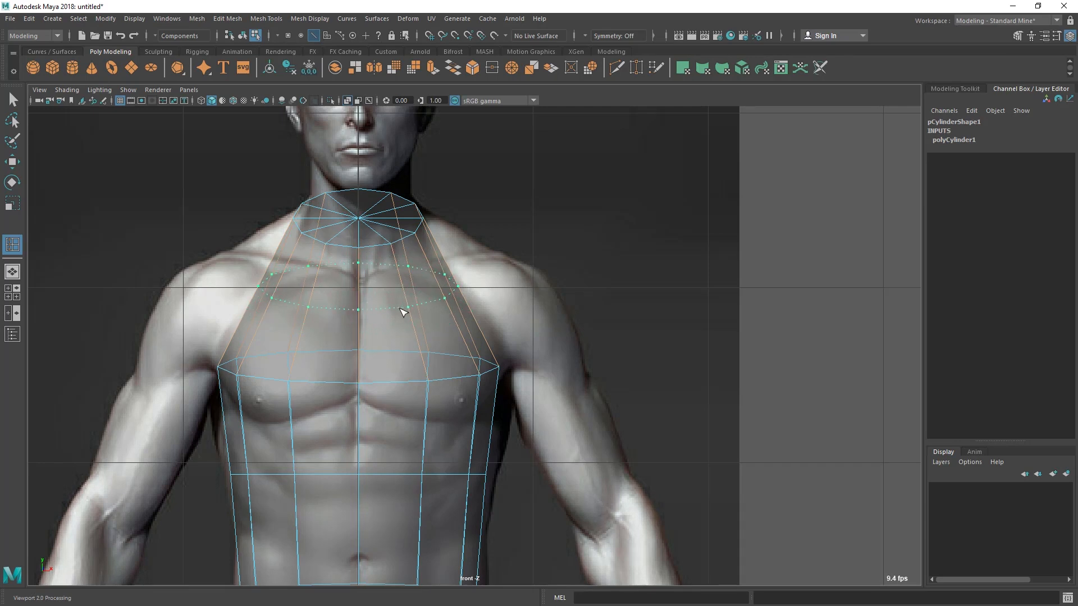
{"action": "left_click_drag", "start_coordinate": [403, 300], "coordinate": [405, 289]}
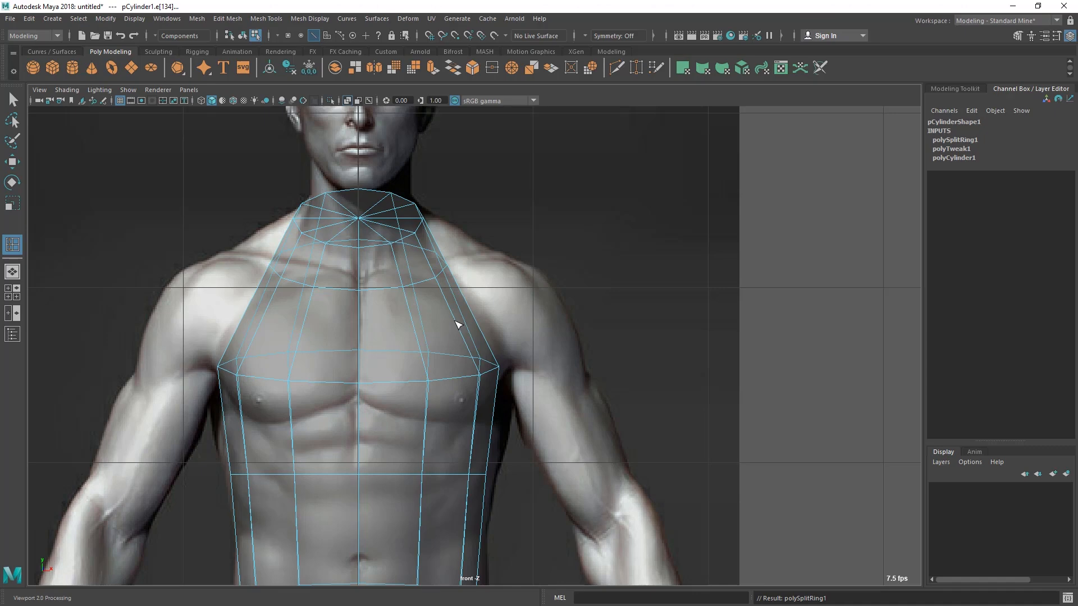
Show the torso as an opaque shaded mesh in the perspective view to examine its form from the front
{"action": "key", "text": "space"}
{"action": "left_click_drag", "start_coordinate": [494, 351], "coordinate": [440, 377]}
{"action": "scroll", "coordinate": [443, 274], "scroll_direction": "up", "scroll_amount": 3}
{"action": "right_click_drag", "start_coordinate": [440, 378], "coordinate": [485, 385], "text": "alt"}
{"action": "left_click_drag", "start_coordinate": [485, 385], "coordinate": [451, 383], "text": "alt"}
{"action": "right_click_drag", "start_coordinate": [375, 248], "coordinate": [362, 161], "text": "alt"}
{"action": "mouse_move", "coordinate": [321, 172]}
{"action": "left_mouse_down", "text": "alt"}
{"action": "mouse_move", "coordinate": [272, 187]}
{"action": "mouse_move", "coordinate": [356, 185]}
{"action": "mouse_move", "coordinate": [336, 183]}
{"action": "left_mouse_up", "text": "alt"}
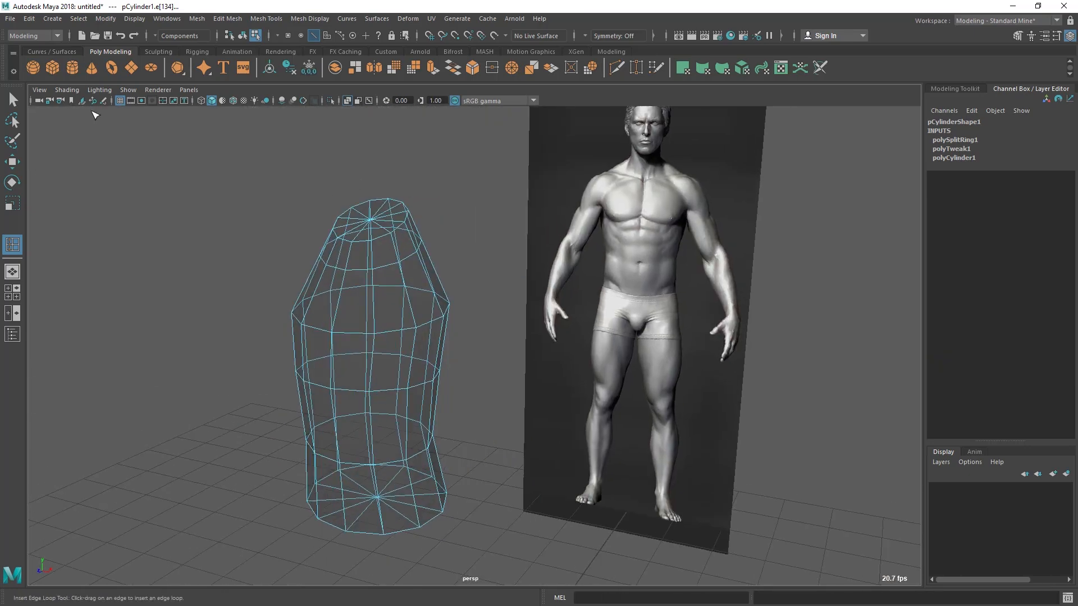
{"action": "left_click", "coordinate": [67, 90]}
{"action": "left_click", "coordinate": [90, 205]}
{"action": "left_click_drag", "start_coordinate": [393, 334], "coordinate": [366, 332], "text": "alt"}
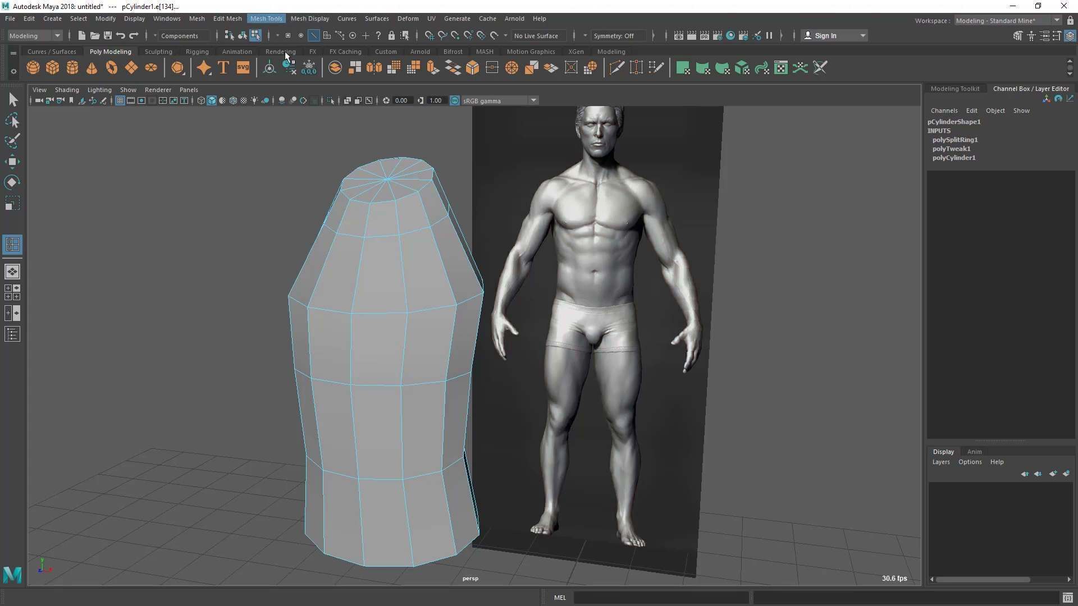
Pick the edges between the upper chest loop and the chest ring and open the Insert Edge Loop tool's settings
{"action": "left_click", "coordinate": [404, 274]}
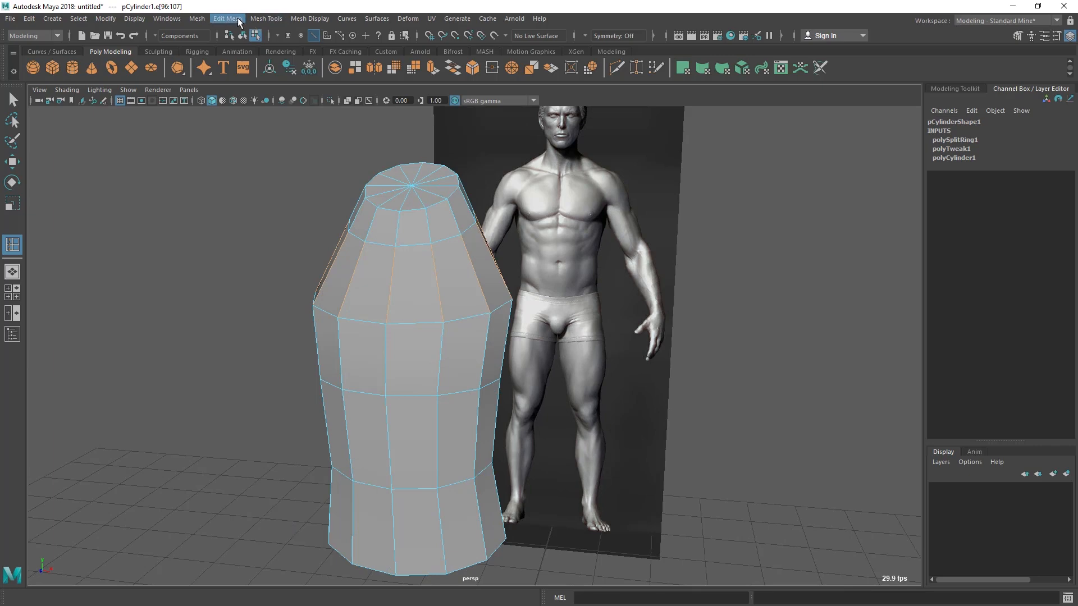
{"action": "left_click", "coordinate": [237, 20]}
{"action": "mouse_move", "coordinate": [266, 18]}
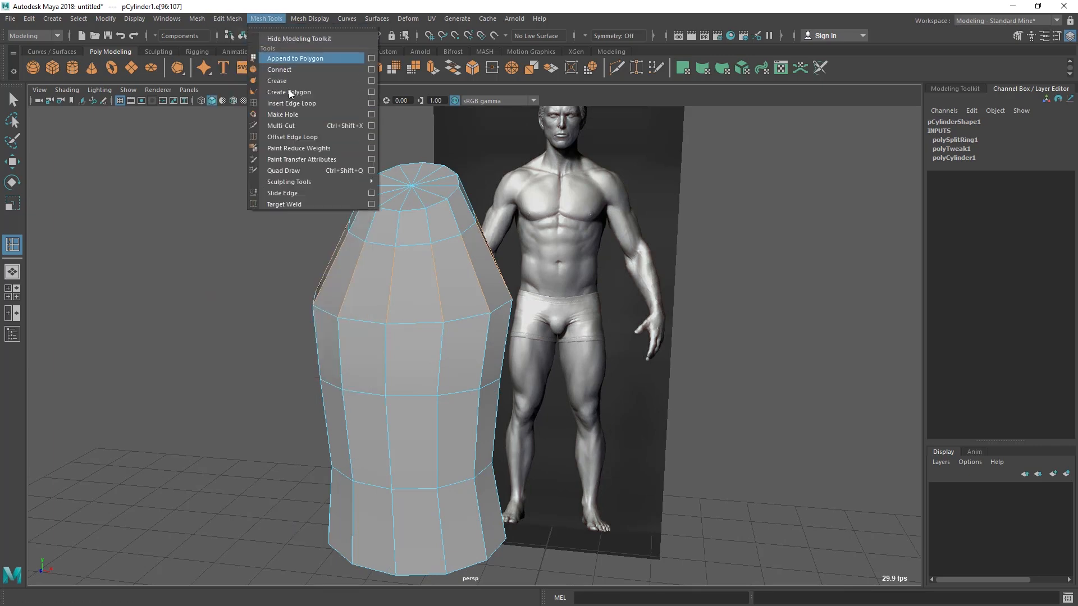
{"action": "left_click", "coordinate": [373, 103]}
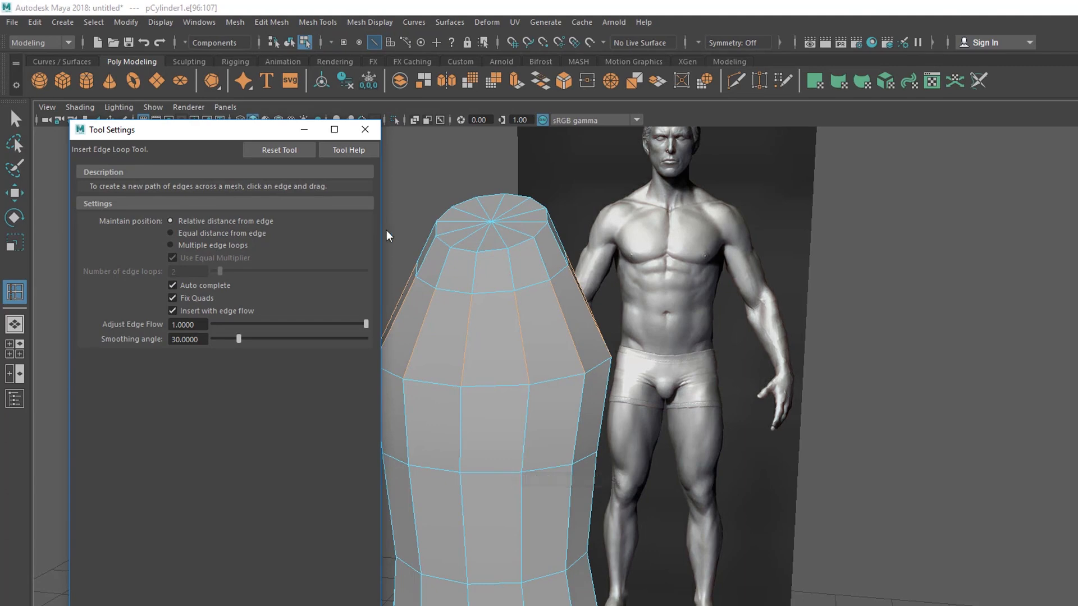
Try inserting an edge loop with edge flow above the chest ring twice, undoing each attempt
{"action": "left_click_drag", "start_coordinate": [607, 295], "coordinate": [613, 325], "text": "alt"}
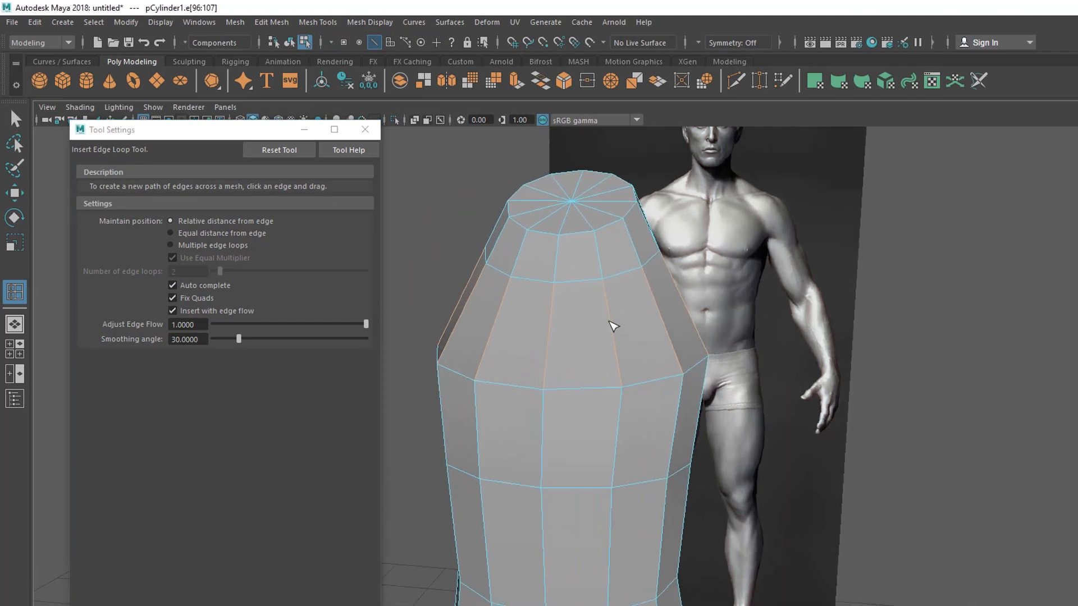
{"action": "left_click", "coordinate": [614, 338]}
{"action": "left_click_drag", "start_coordinate": [716, 365], "coordinate": [755, 297], "text": "alt"}
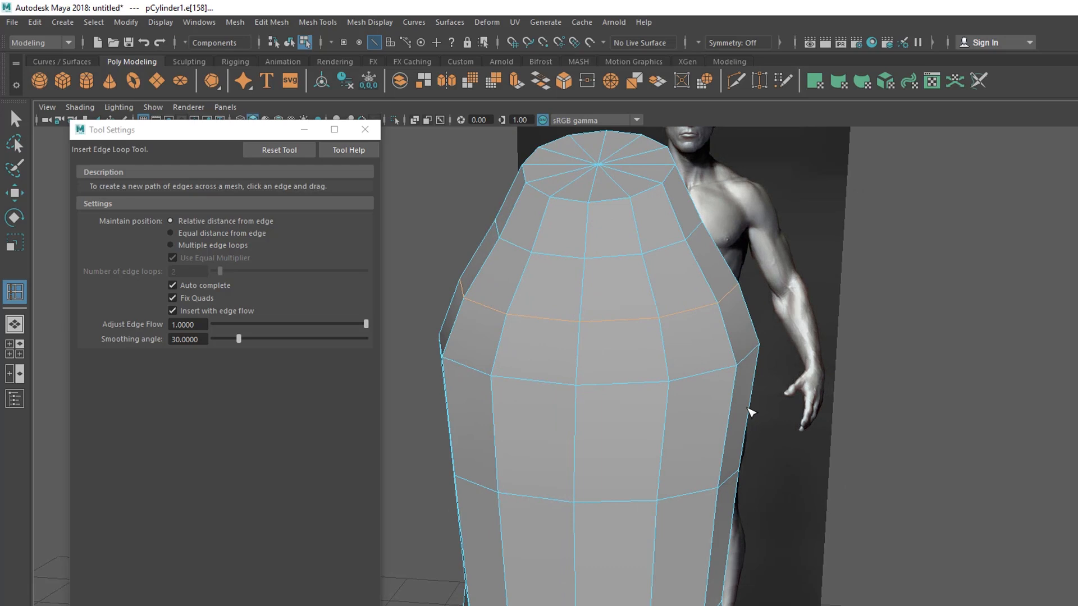
{"action": "key", "text": "ctrl+z"}
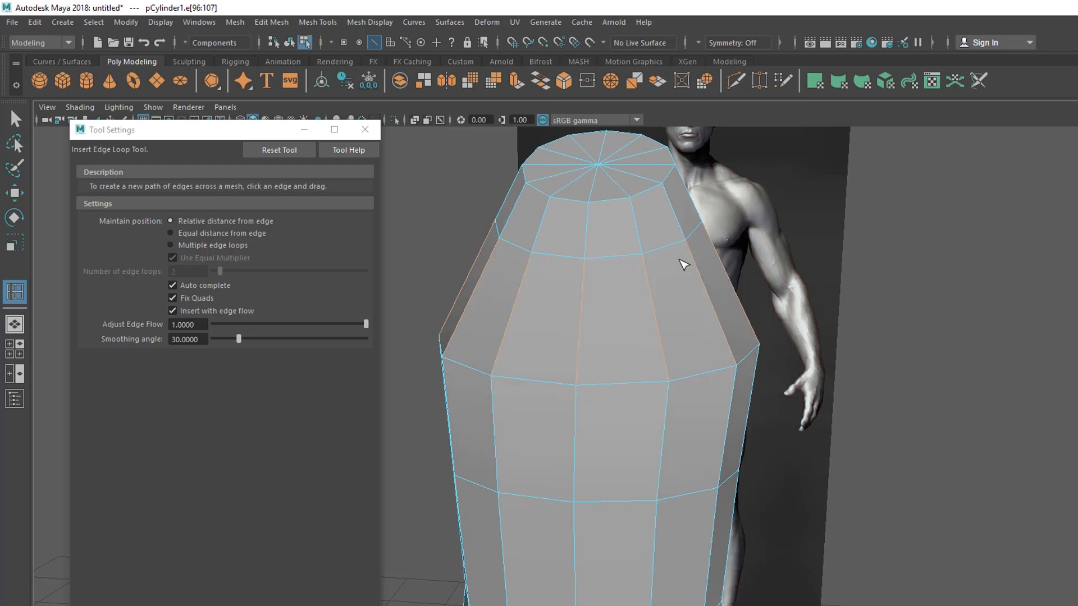
{"action": "left_click", "coordinate": [710, 297]}
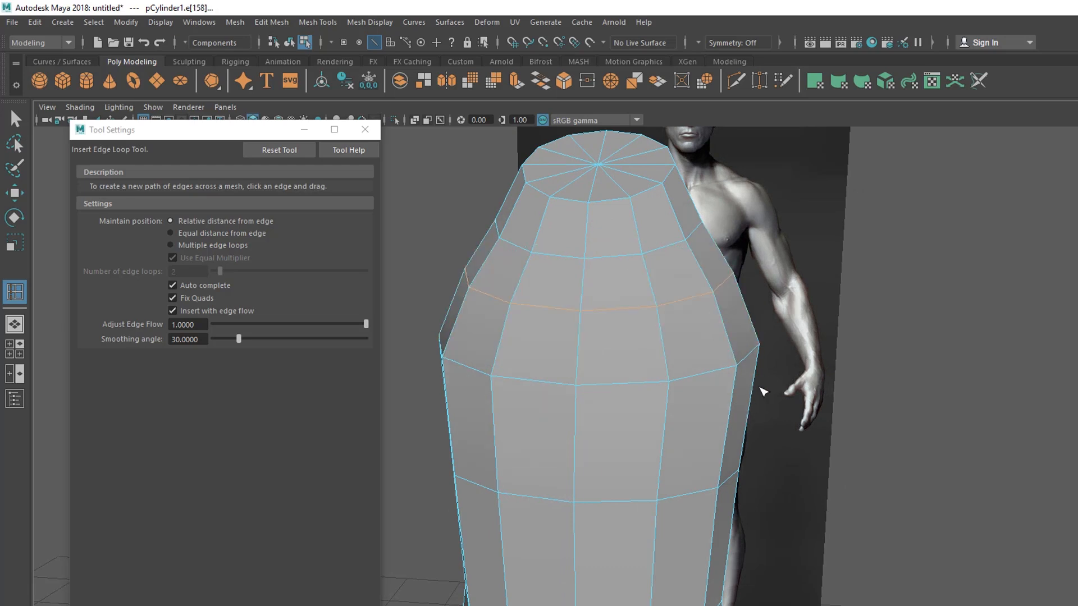
{"action": "key", "text": "ctrl+z"}
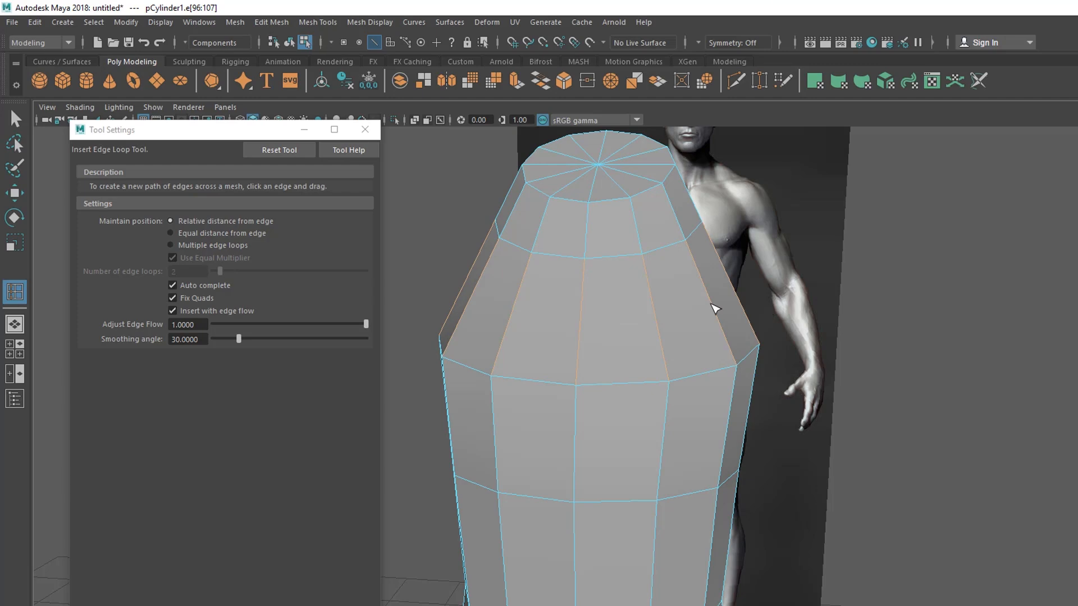
Insert an edge loop with edge flow between the upper chest loop and the chest ring, inspecting it from the side
{"action": "left_click", "coordinate": [711, 301]}
{"action": "left_click_drag", "start_coordinate": [722, 363], "coordinate": [542, 375], "text": "alt"}
{"action": "middle_click_drag", "start_coordinate": [541, 375], "coordinate": [668, 368], "text": "alt"}
{"action": "right_click_drag", "start_coordinate": [668, 368], "coordinate": [609, 359], "text": "alt"}
{"action": "left_click_drag", "start_coordinate": [555, 306], "coordinate": [478, 296], "text": "alt"}
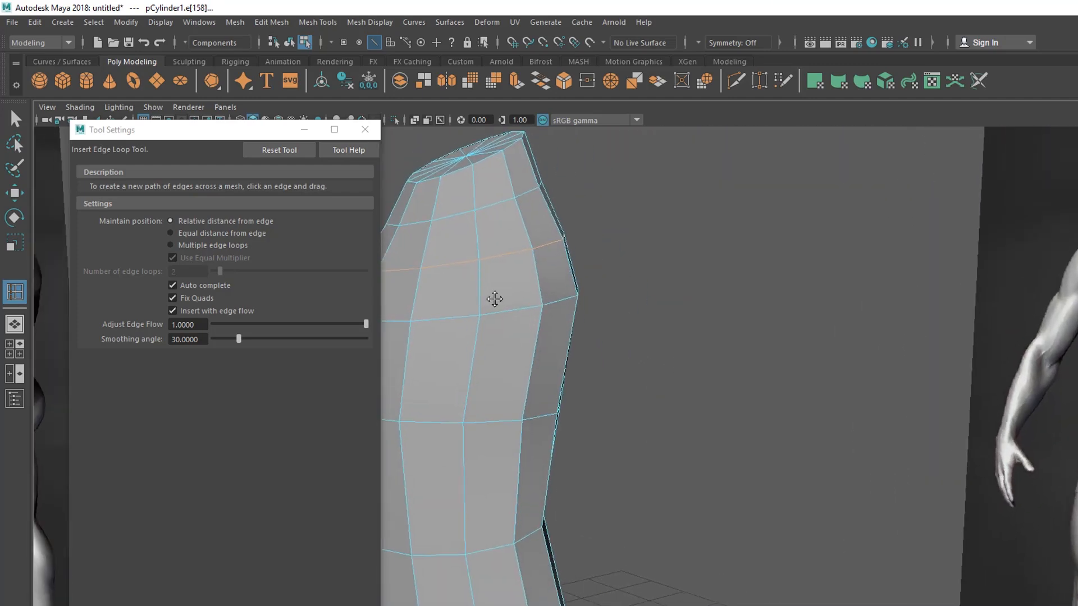
{"action": "middle_click_drag", "start_coordinate": [478, 296], "coordinate": [578, 325], "text": "alt"}
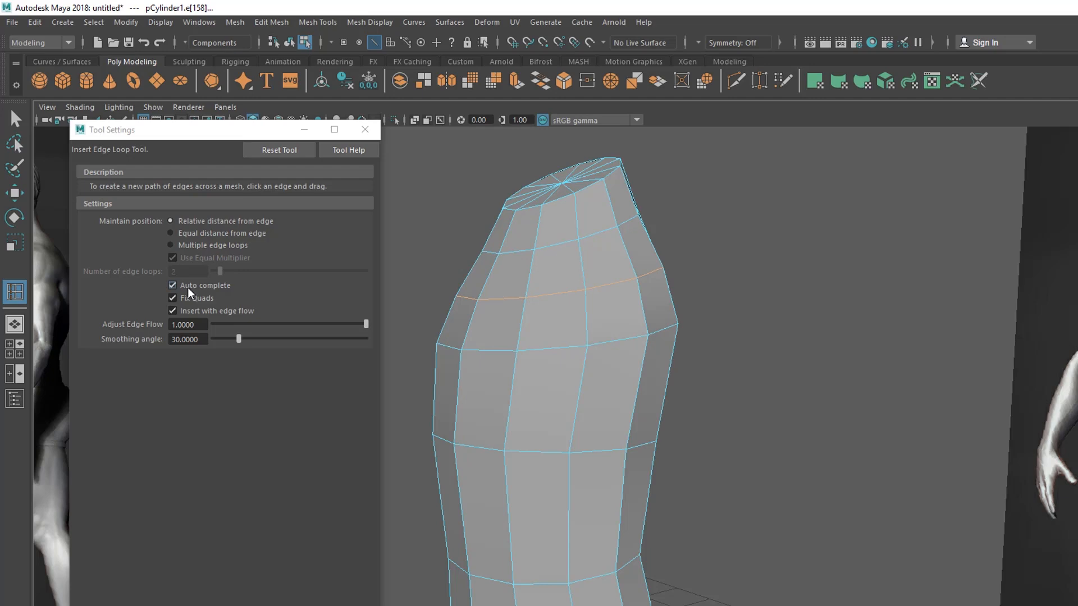
Turn off Insert with edge flow, close the tool settings, and return the torso to object selection
{"action": "left_click", "coordinate": [172, 310]}
{"action": "left_click", "coordinate": [365, 129]}
{"action": "left_click_drag", "start_coordinate": [573, 241], "coordinate": [498, 290], "text": "alt"}
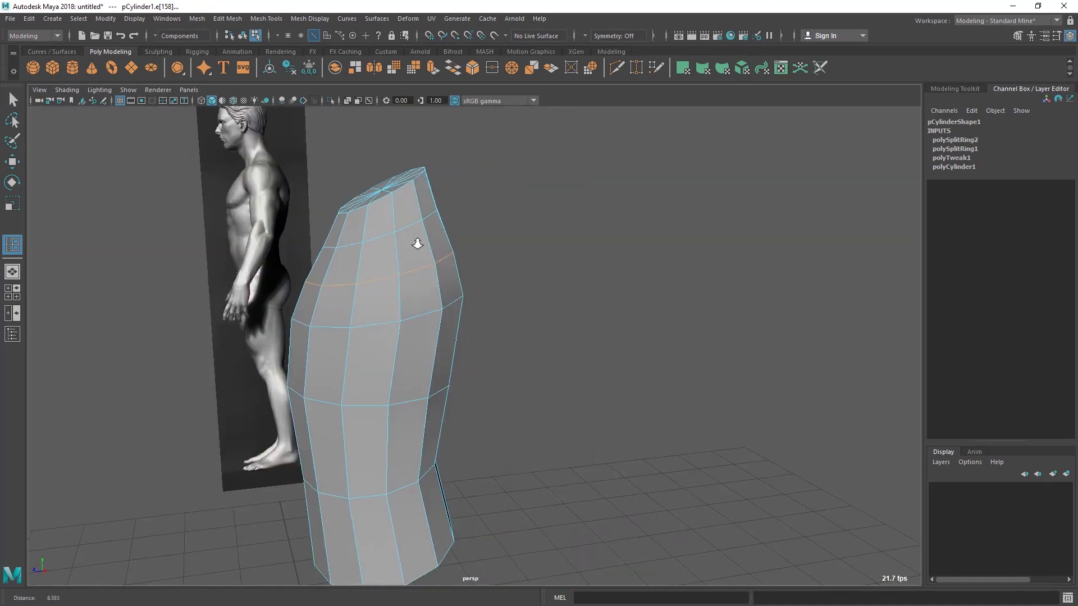
{"action": "left_click_drag", "start_coordinate": [417, 243], "coordinate": [447, 295], "text": "alt"}
{"action": "right_click_drag", "start_coordinate": [421, 241], "coordinate": [418, 266]}
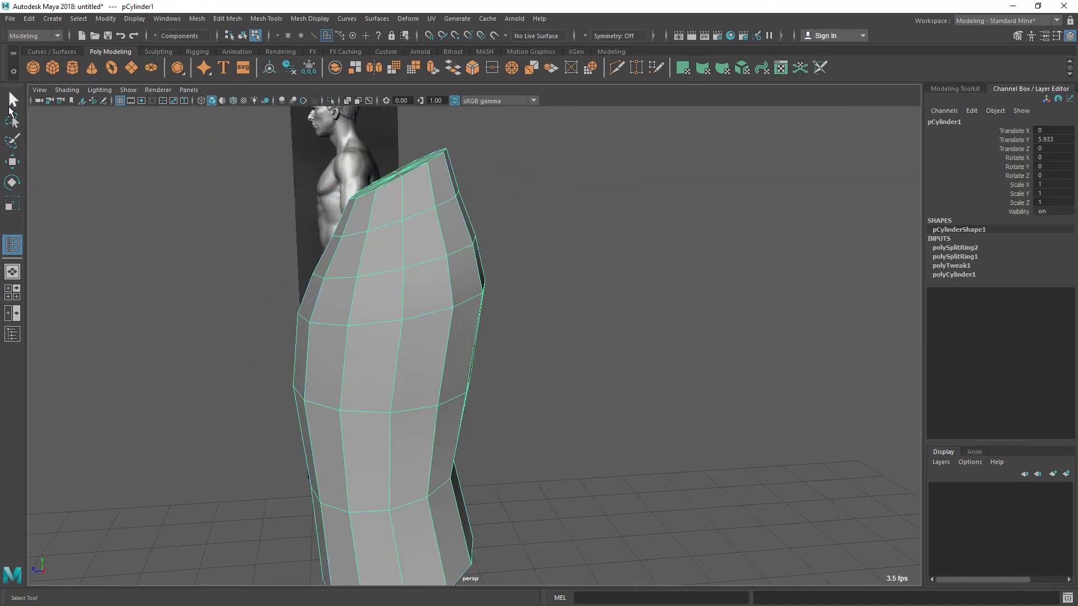
Switch the torso to vertex selection and select one side vertex on the first loop below the neck ring
{"action": "left_click", "coordinate": [12, 100]}
{"action": "right_click_drag", "start_coordinate": [456, 247], "coordinate": [377, 242]}
{"action": "left_click", "coordinate": [368, 231]}
{"action": "left_click_drag", "start_coordinate": [400, 276], "coordinate": [516, 287], "text": "alt"}
{"action": "right_click_drag", "start_coordinate": [515, 286], "coordinate": [559, 291], "text": "alt"}
{"action": "left_click_drag", "start_coordinate": [558, 290], "coordinate": [442, 306], "text": "alt"}
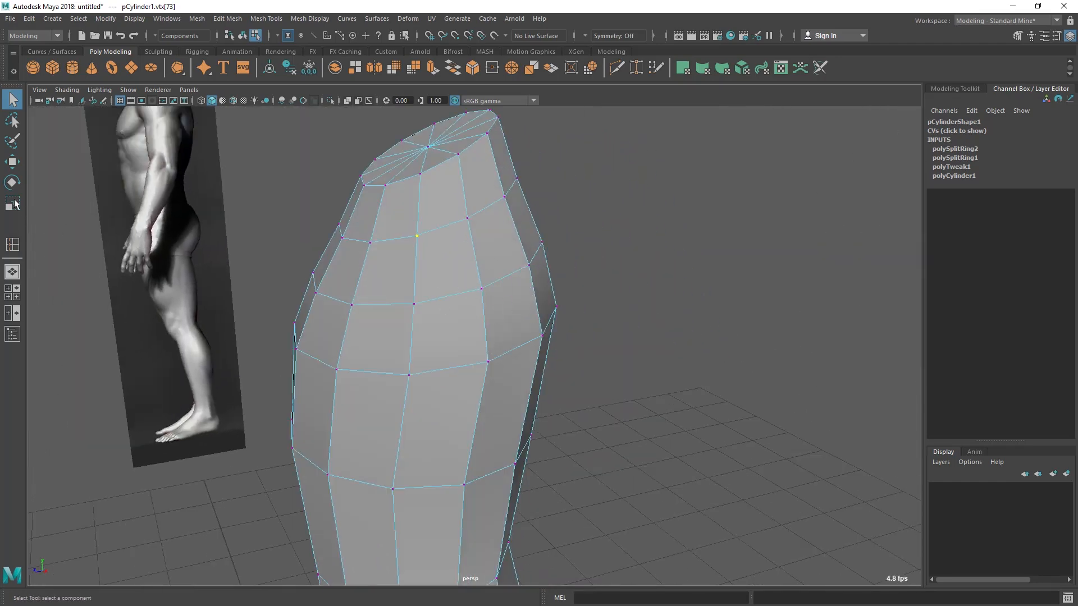
Activate the Move tool on the selected vertex and open its settings beside the torso
{"action": "left_click", "coordinate": [17, 162]}
{"action": "double_click", "coordinate": [18, 163]}
{"action": "mouse_move", "coordinate": [145, 110]}
{"action": "left_mouse_down"}
{"action": "mouse_move", "coordinate": [130, 115]}
{"action": "mouse_move", "coordinate": [147, 122]}
{"action": "left_mouse_up"}
{"action": "left_click_drag", "start_coordinate": [545, 248], "coordinate": [566, 296], "text": "alt"}
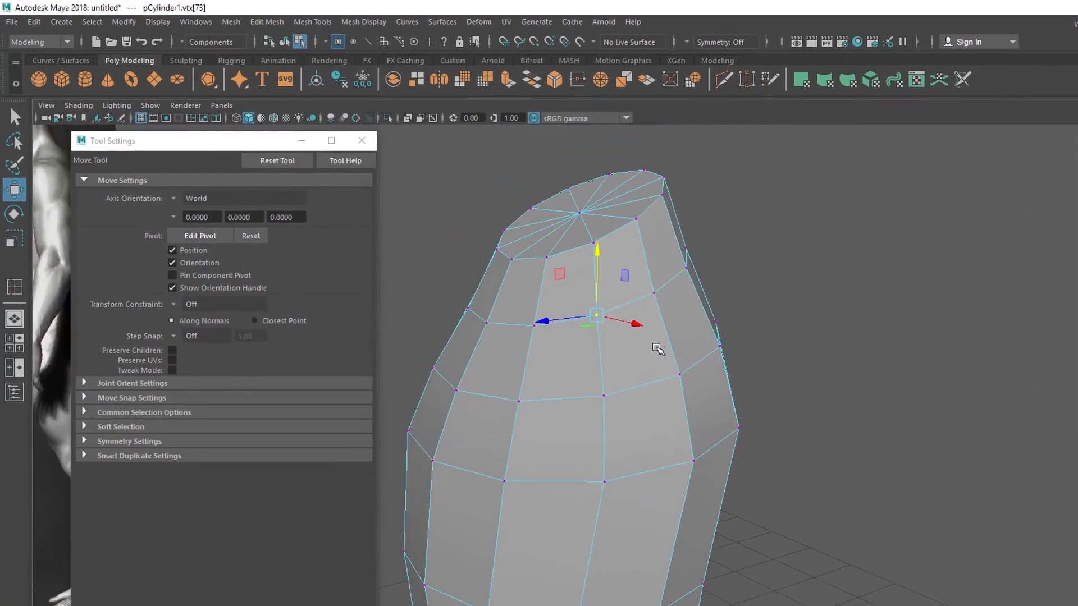
{"action": "left_click_drag", "start_coordinate": [662, 348], "coordinate": [606, 343], "text": "alt"}
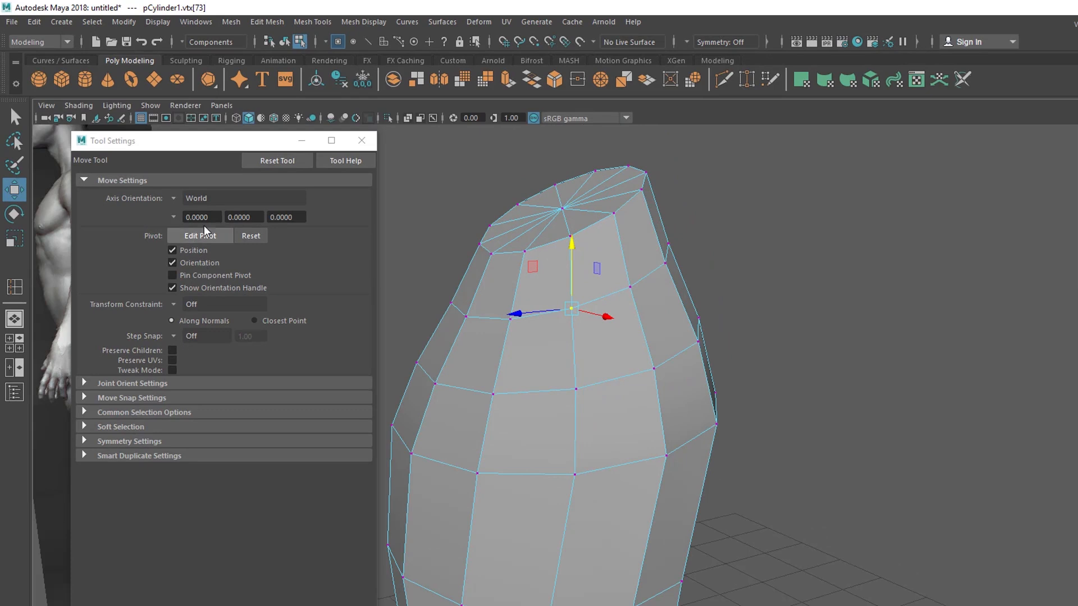
Try Component as the Move tool's axis orientation, inspect the manipulator's direction, and switch back to World
{"action": "left_click", "coordinate": [174, 201]}
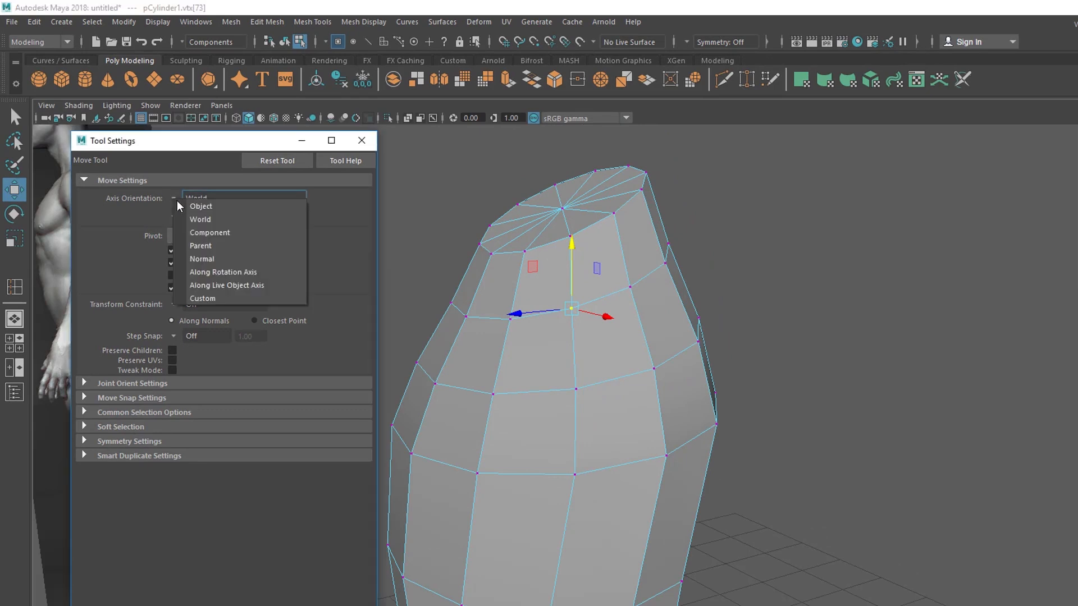
{"action": "left_click", "coordinate": [210, 233]}
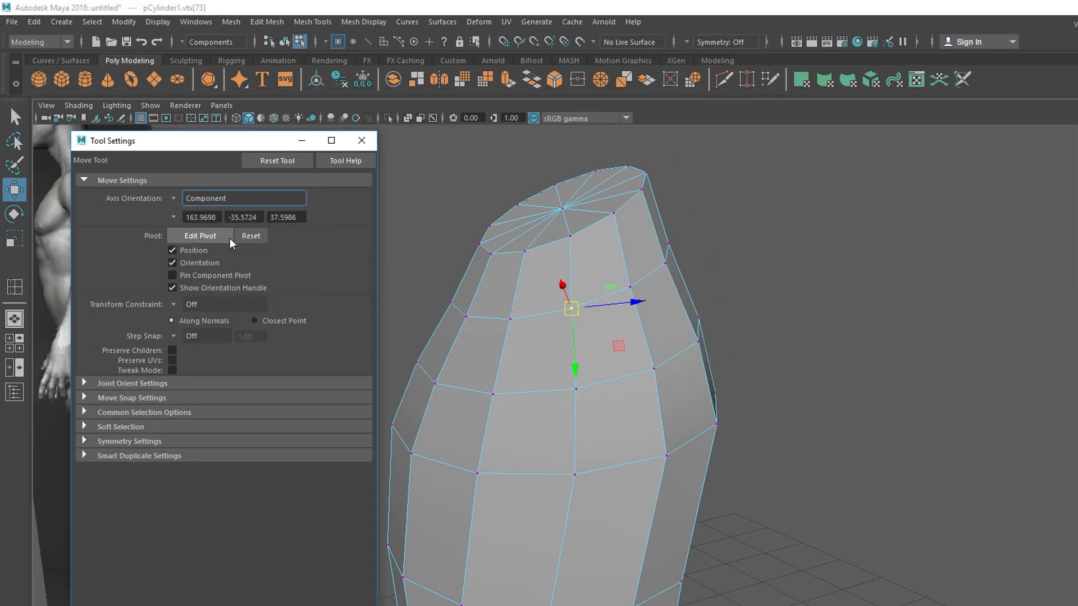
{"action": "left_click_drag", "start_coordinate": [599, 285], "coordinate": [528, 353], "text": "alt"}
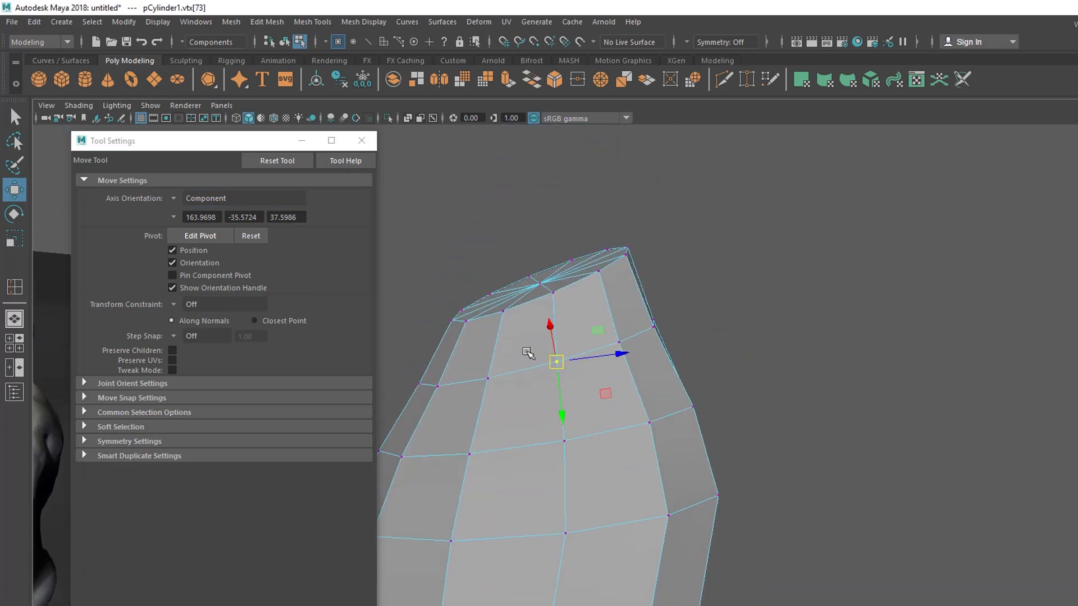
{"action": "left_click", "coordinate": [196, 205]}
{"action": "left_click", "coordinate": [199, 218]}
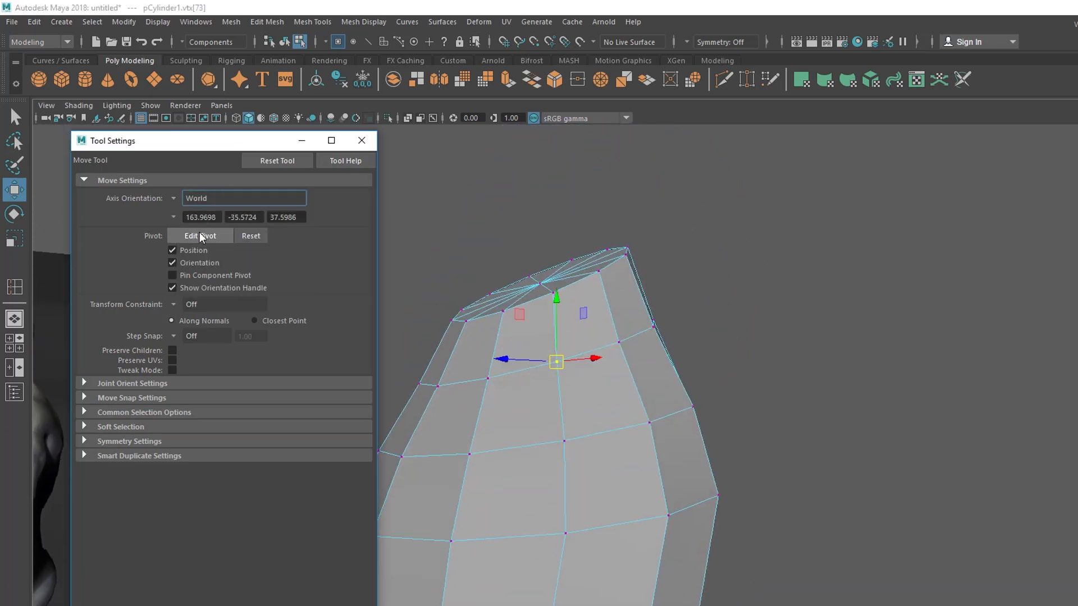
Set the Move tool's axis orientation to Component and slide the selected side vertex down along its edge
{"action": "left_click_drag", "start_coordinate": [833, 329], "coordinate": [787, 364], "text": "alt"}
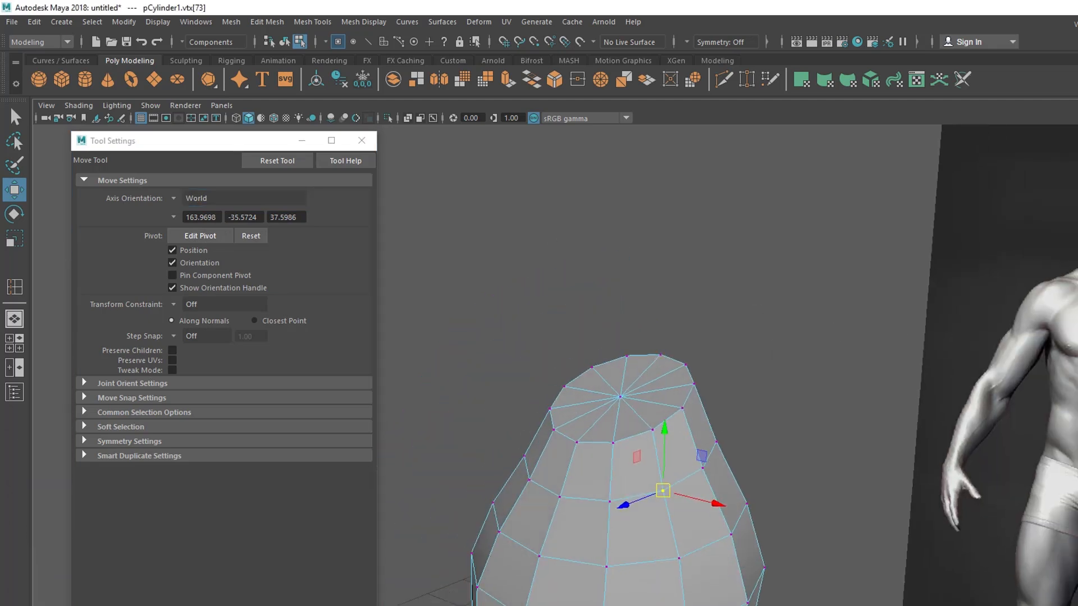
{"action": "key", "text": "f"}
{"action": "left_click", "coordinate": [197, 198]}
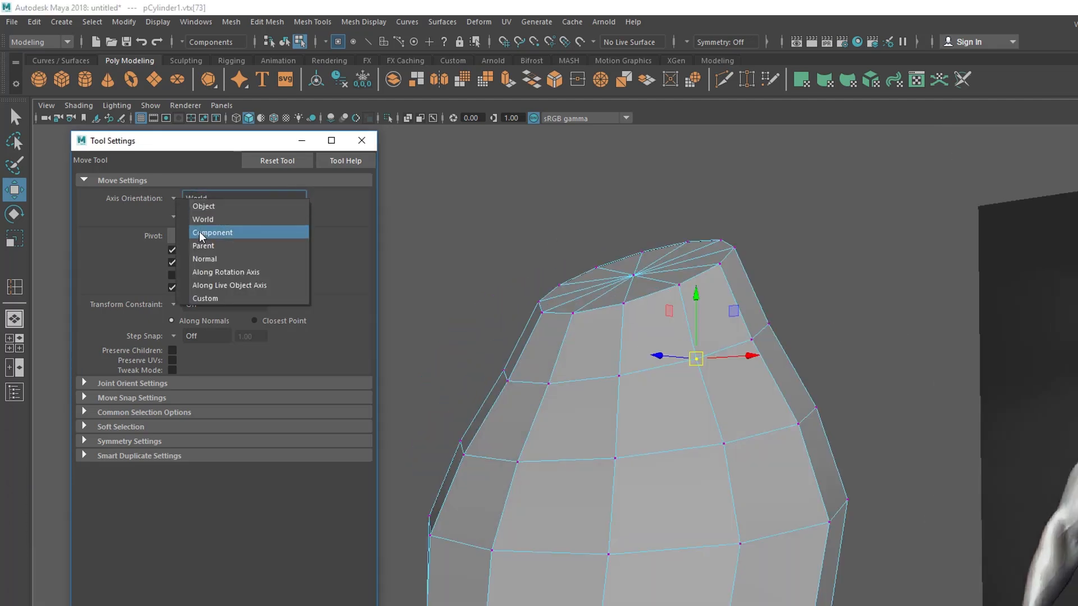
{"action": "left_click", "coordinate": [201, 232]}
{"action": "left_click_drag", "start_coordinate": [822, 520], "coordinate": [767, 423], "text": "alt"}
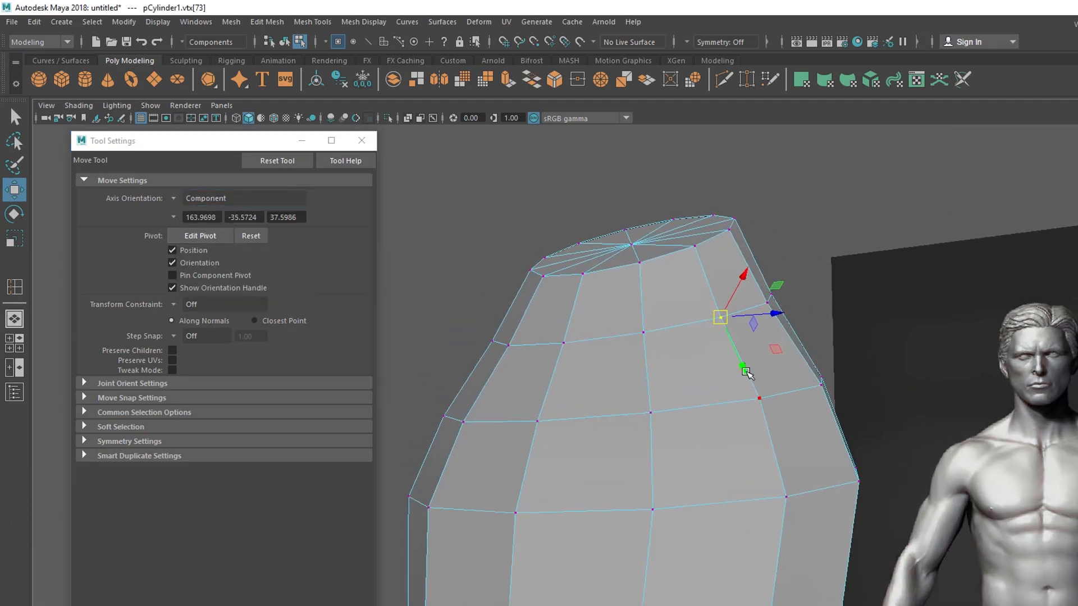
{"action": "left_click_drag", "start_coordinate": [741, 363], "coordinate": [755, 390]}
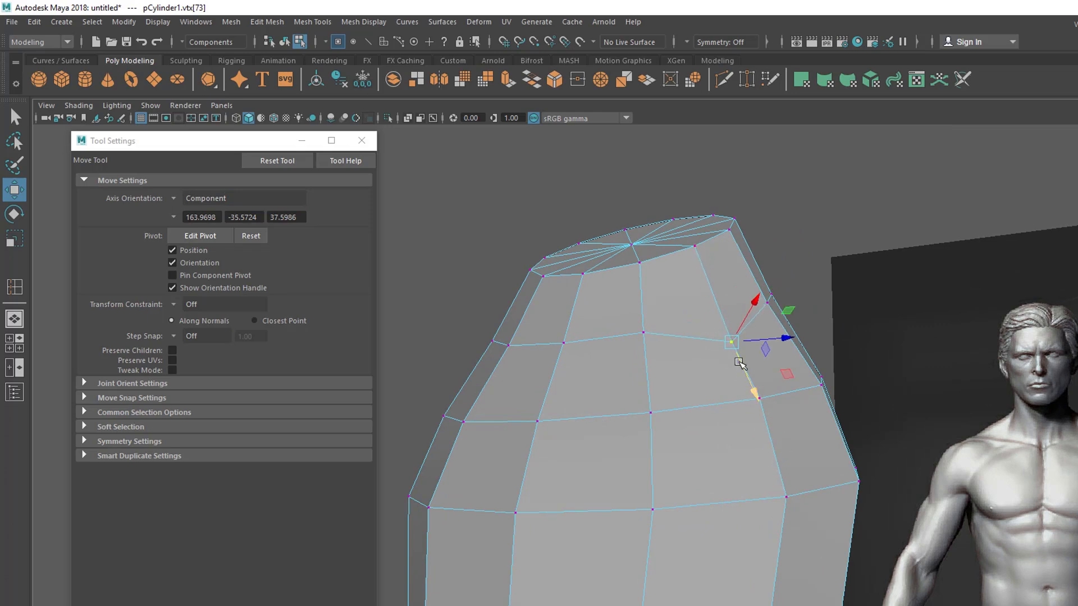
Reposition the neighbouring side vertices below the neck to form a rounded outline for the arm opening
{"action": "left_click_drag", "start_coordinate": [768, 394], "coordinate": [646, 366], "text": "alt"}
{"action": "left_click", "coordinate": [598, 533]}
{"action": "left_click_drag", "start_coordinate": [546, 538], "coordinate": [505, 395], "text": "alt"}
{"action": "left_click_drag", "start_coordinate": [702, 412], "coordinate": [741, 368], "text": "alt"}
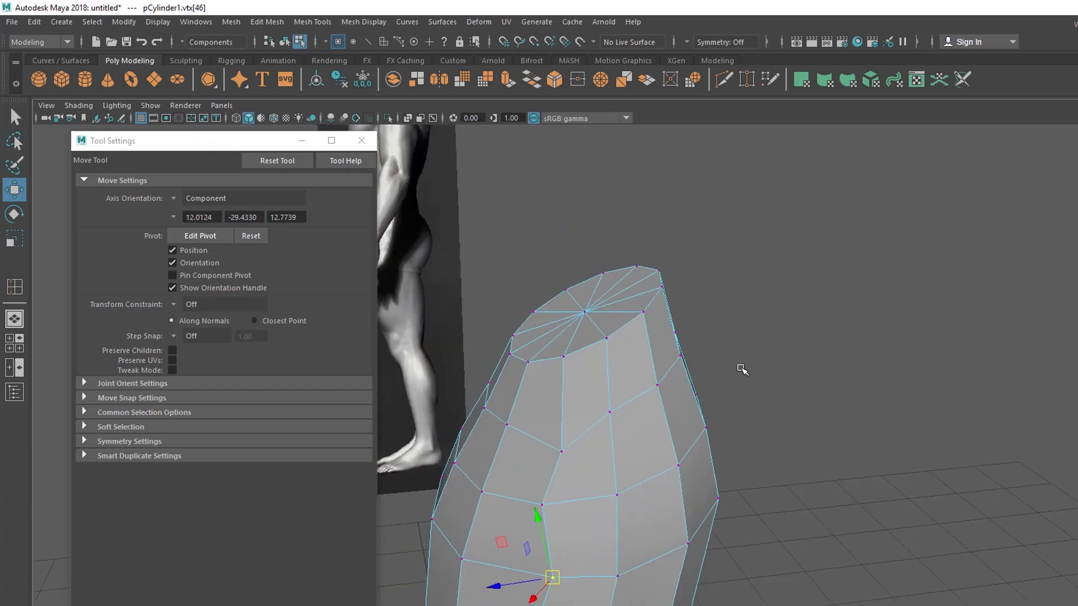
{"action": "left_click", "coordinate": [656, 396]}
{"action": "left_click_drag", "start_coordinate": [669, 438], "coordinate": [673, 494]}
{"action": "left_click", "coordinate": [685, 517]}
{"action": "left_click_drag", "start_coordinate": [608, 349], "coordinate": [587, 397]}
{"action": "left_click_drag", "start_coordinate": [588, 322], "coordinate": [669, 367]}
Switch the torso to face selection, reset the Move tool to its defaults, and close its settings
{"action": "right_click_drag", "start_coordinate": [706, 312], "coordinate": [739, 294]}
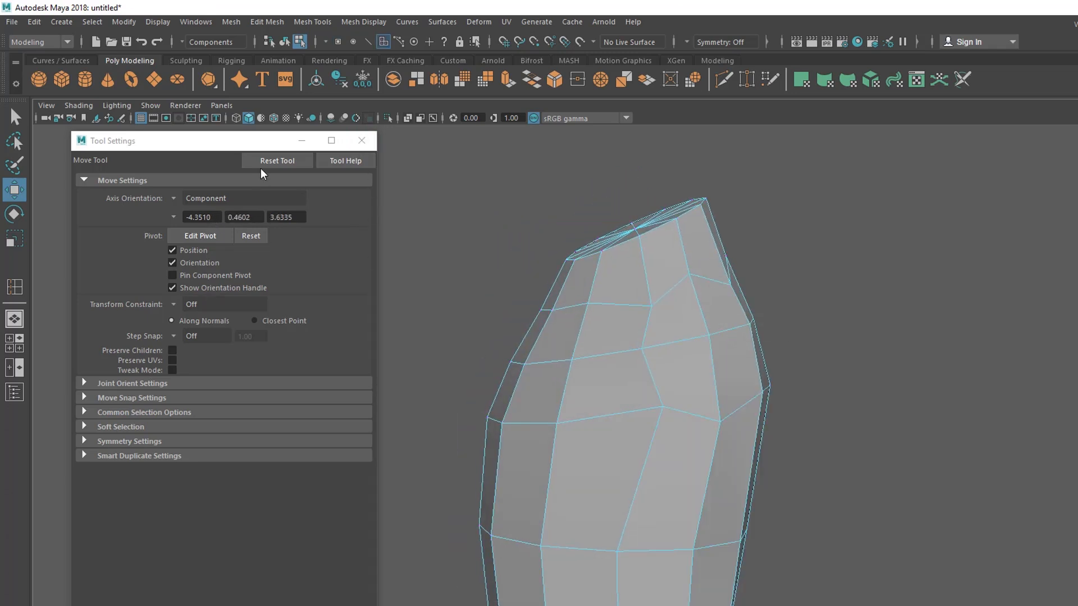
{"action": "left_click", "coordinate": [277, 163]}
{"action": "left_click", "coordinate": [359, 144]}
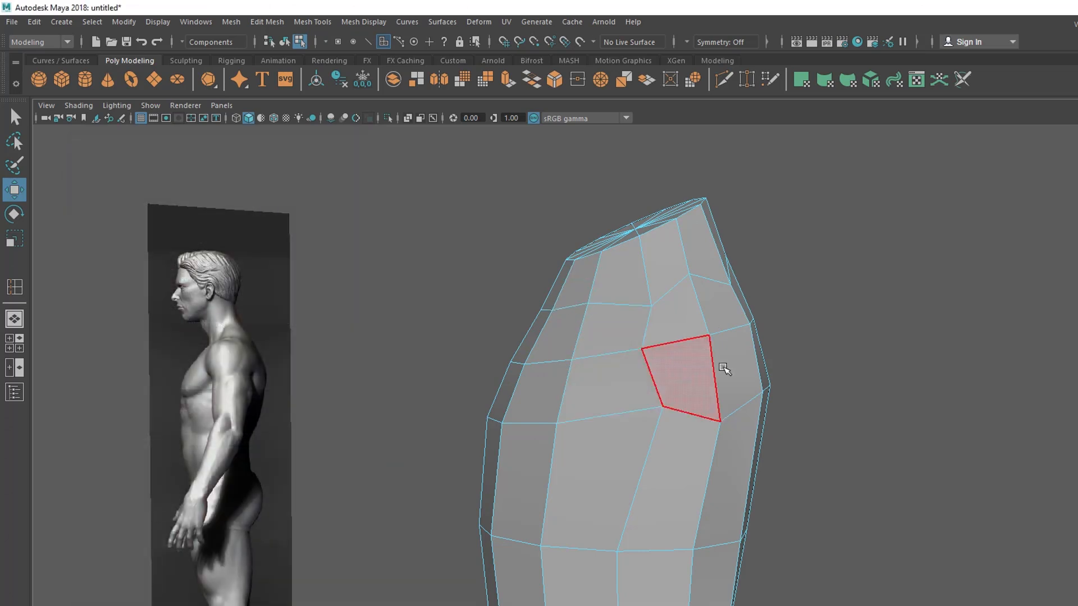
Select the two faces inside the arm outline and extrude them outward along world X to the shoulder in the front view
{"action": "left_click", "coordinate": [687, 314]}
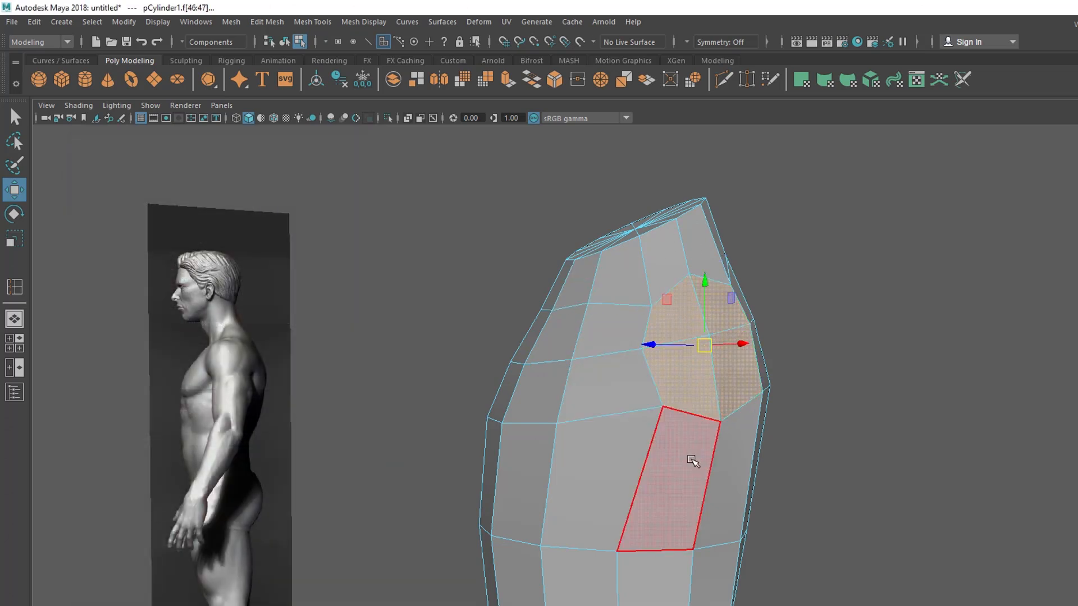
{"action": "key", "text": "space"}
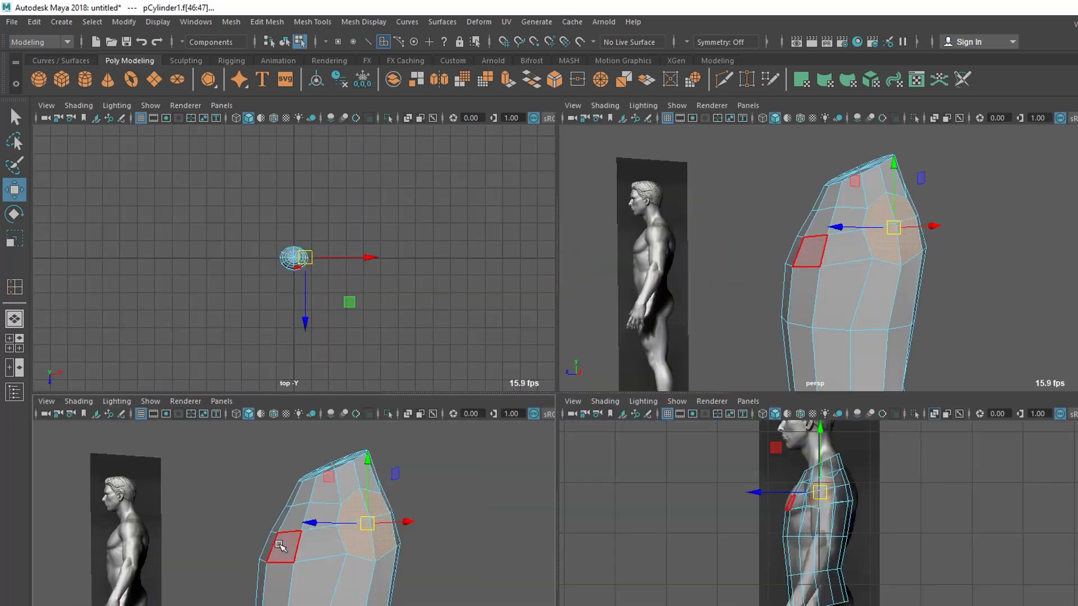
{"action": "key", "text": "space"}
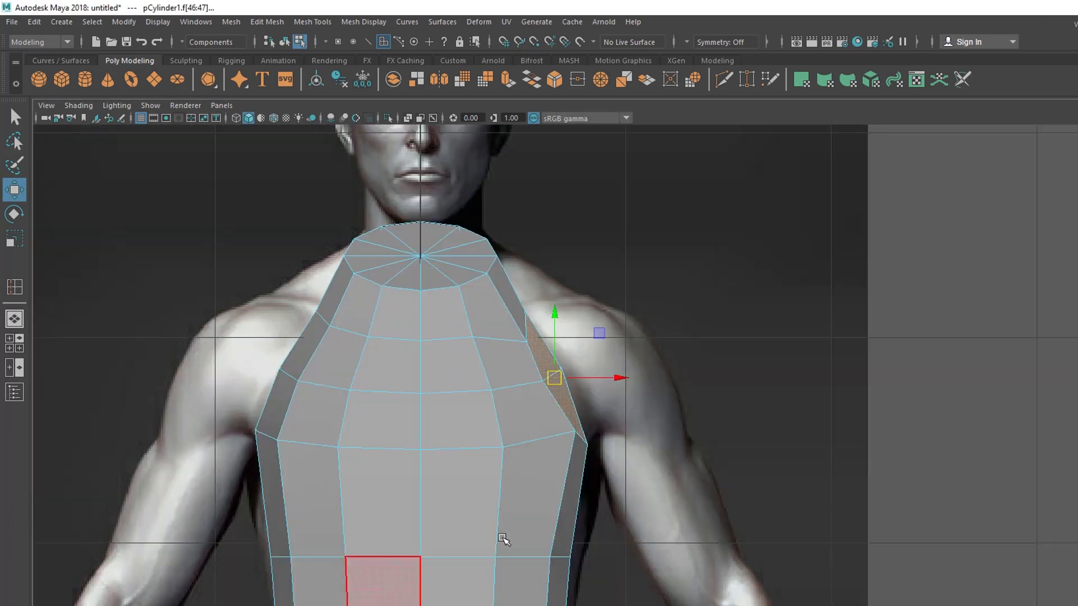
{"action": "left_click", "coordinate": [270, 24]}
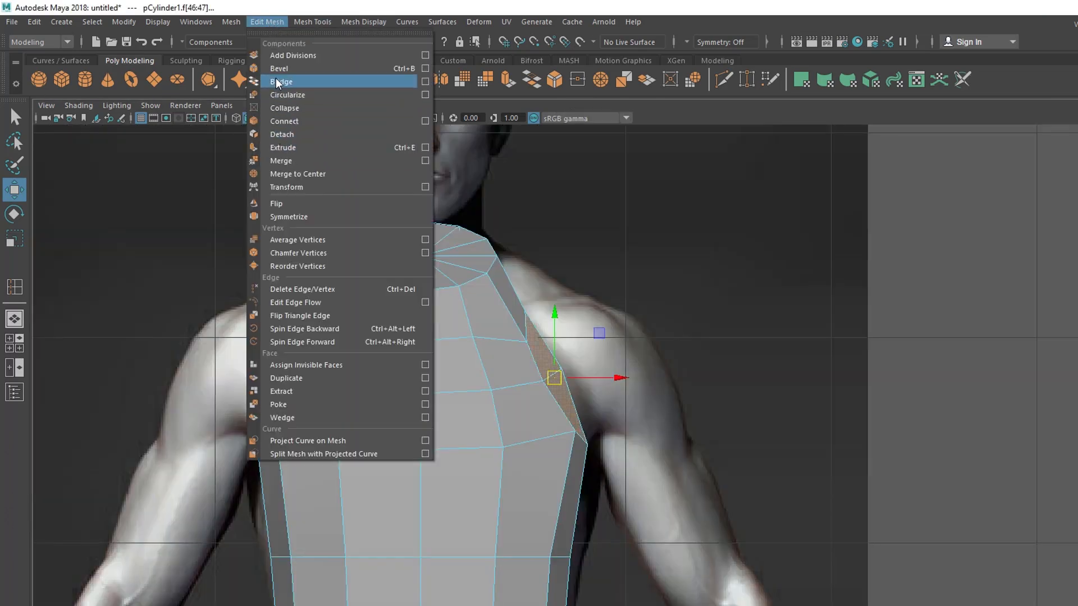
{"action": "left_click", "coordinate": [290, 148]}
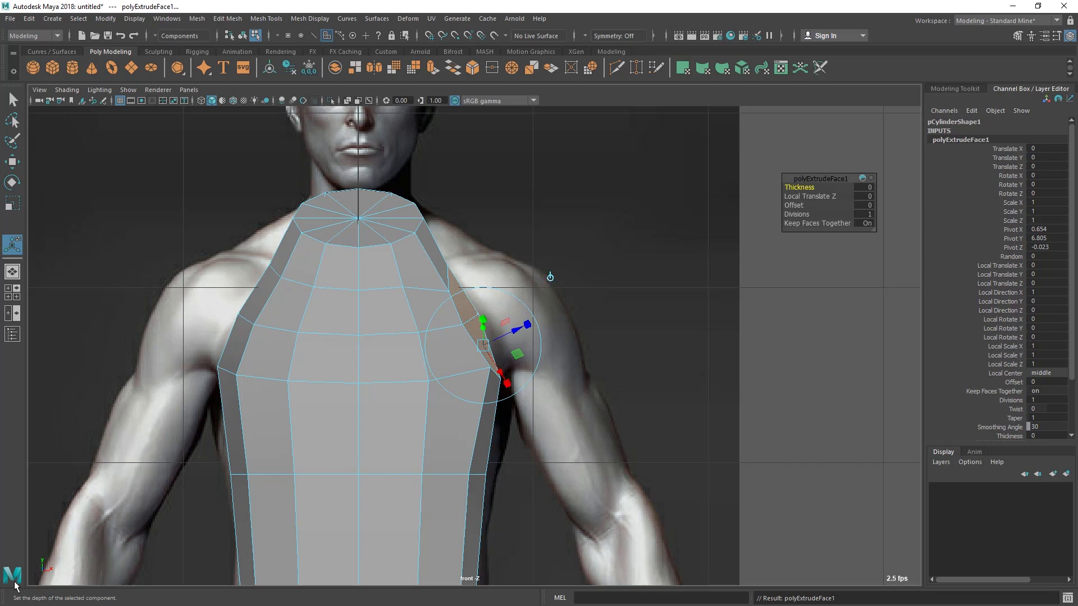
{"action": "left_click", "coordinate": [551, 277]}
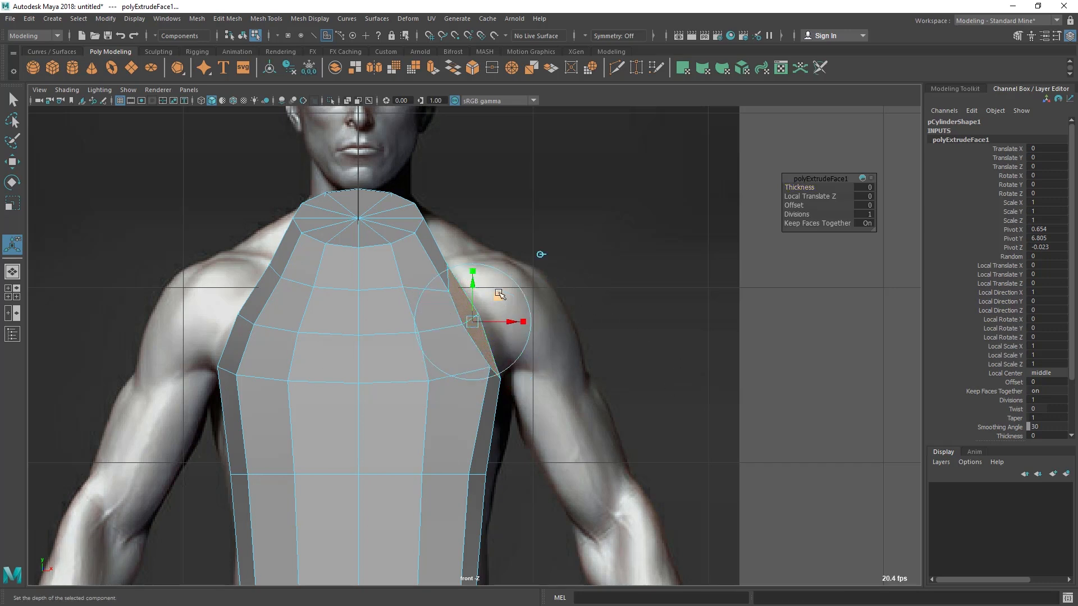
{"action": "left_click_drag", "start_coordinate": [510, 322], "coordinate": [591, 329]}
Switch to vertex selection and move the extrusion's end vertices to match the shoulder outline in the front reference
{"action": "right_click_drag", "start_coordinate": [485, 272], "coordinate": [407, 255]}
{"action": "left_click_drag", "start_coordinate": [495, 240], "coordinate": [538, 321]}
{"action": "key", "text": "w"}
{"action": "left_click_drag", "start_coordinate": [520, 277], "coordinate": [540, 290]}
{"action": "left_click_drag", "start_coordinate": [533, 348], "coordinate": [576, 348]}
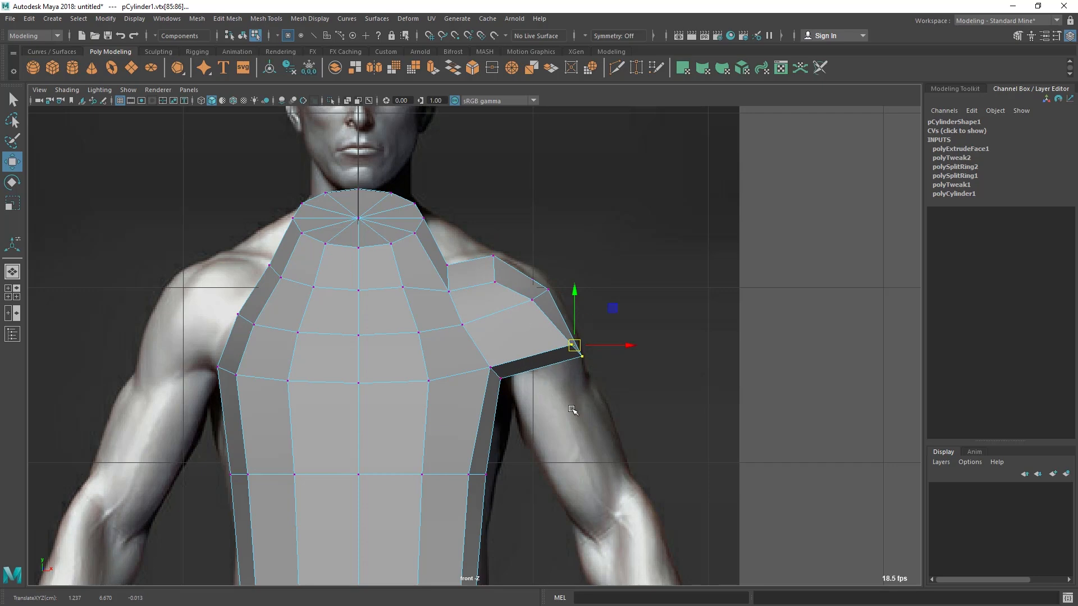
Adjust the extruded shoulder's end vertices from above in the perspective view to even out its depth
{"action": "key", "text": "space"}
{"action": "key", "text": "space"}
{"action": "left_click_drag", "start_coordinate": [642, 352], "coordinate": [602, 410], "text": "alt"}
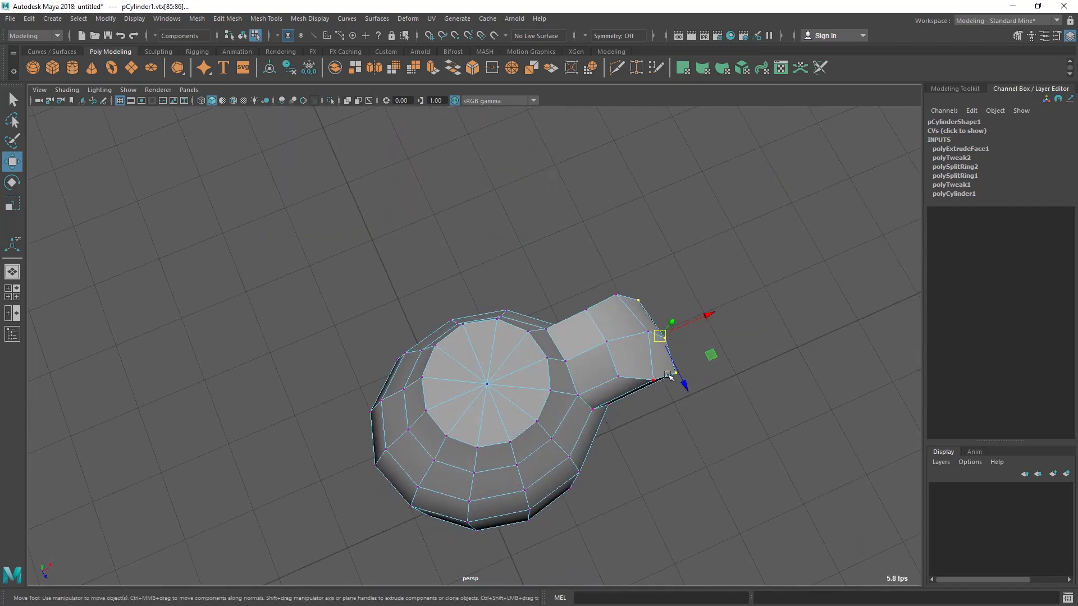
{"action": "left_click_drag", "start_coordinate": [654, 397], "coordinate": [586, 347], "text": "alt"}
{"action": "right_click_drag", "start_coordinate": [549, 271], "coordinate": [548, 241]}
{"action": "left_click", "coordinate": [541, 305]}
{"action": "left_click_drag", "start_coordinate": [578, 373], "coordinate": [379, 389], "text": "alt"}
Move individual edges of the shoulder extrusion in edge selection to refine its shape where it meets the torso
{"action": "double_click", "coordinate": [436, 371]}
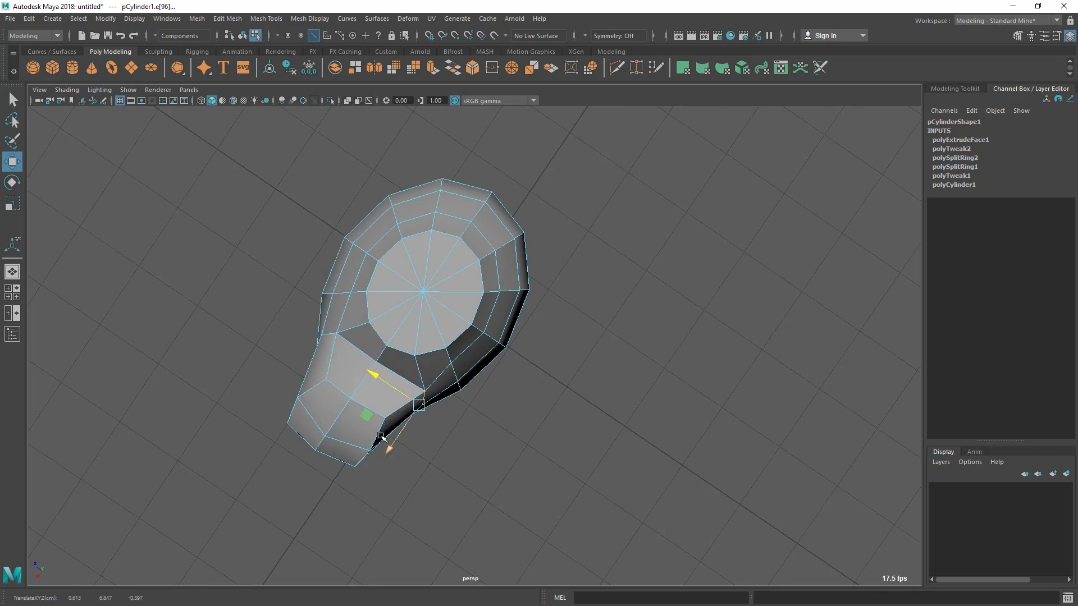
{"action": "left_click_drag", "start_coordinate": [426, 428], "coordinate": [455, 292], "text": "alt"}
{"action": "left_click", "coordinate": [345, 391]}
{"action": "left_click_drag", "start_coordinate": [424, 200], "coordinate": [508, 323]}
{"action": "double_click", "coordinate": [520, 346]}
{"action": "left_click_drag", "start_coordinate": [578, 372], "coordinate": [618, 305], "text": "alt"}
{"action": "left_click_drag", "start_coordinate": [618, 305], "coordinate": [414, 245], "text": "alt"}
{"action": "right_click_drag", "start_coordinate": [413, 245], "coordinate": [464, 198]}
Return the torso to object selection and examine the new shoulder from the front against the reference image
{"action": "left_click", "coordinate": [554, 228]}
{"action": "left_click_drag", "start_coordinate": [555, 229], "coordinate": [539, 275], "text": "alt"}
{"action": "left_click", "coordinate": [462, 278]}
{"action": "left_click_drag", "start_coordinate": [485, 302], "coordinate": [499, 298], "text": "alt"}
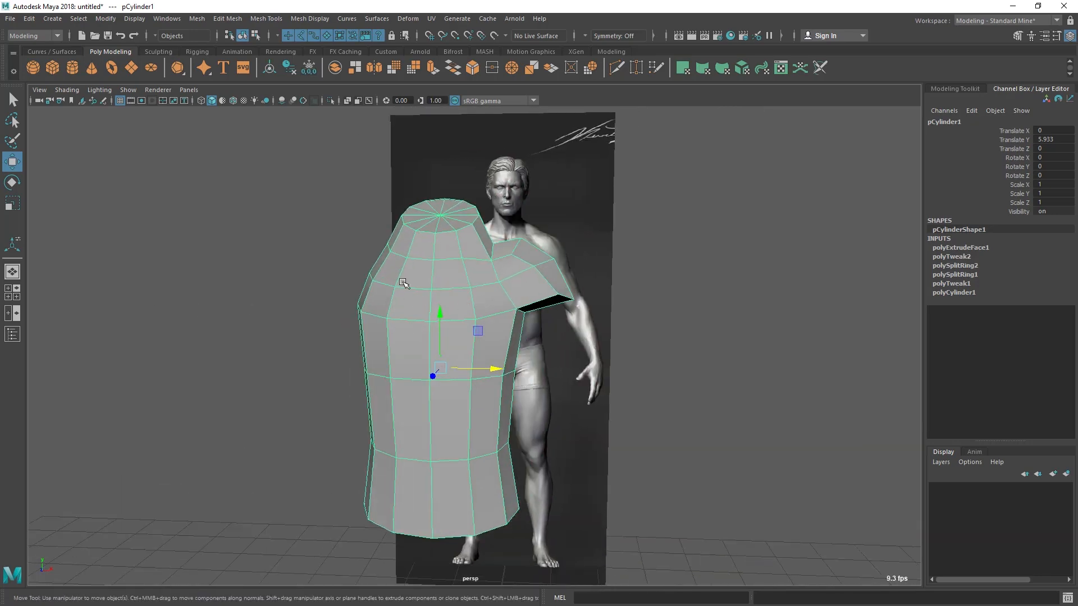
{"action": "left_click_drag", "start_coordinate": [402, 282], "coordinate": [328, 243], "text": "alt"}
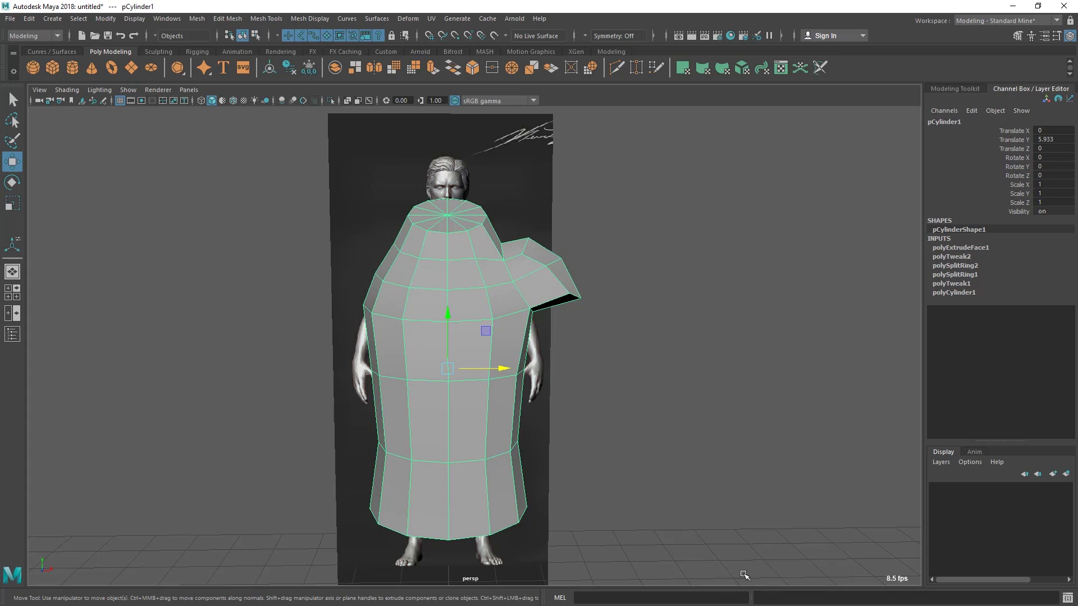
{"action": "left_click_drag", "start_coordinate": [555, 386], "coordinate": [542, 385], "text": "alt"}
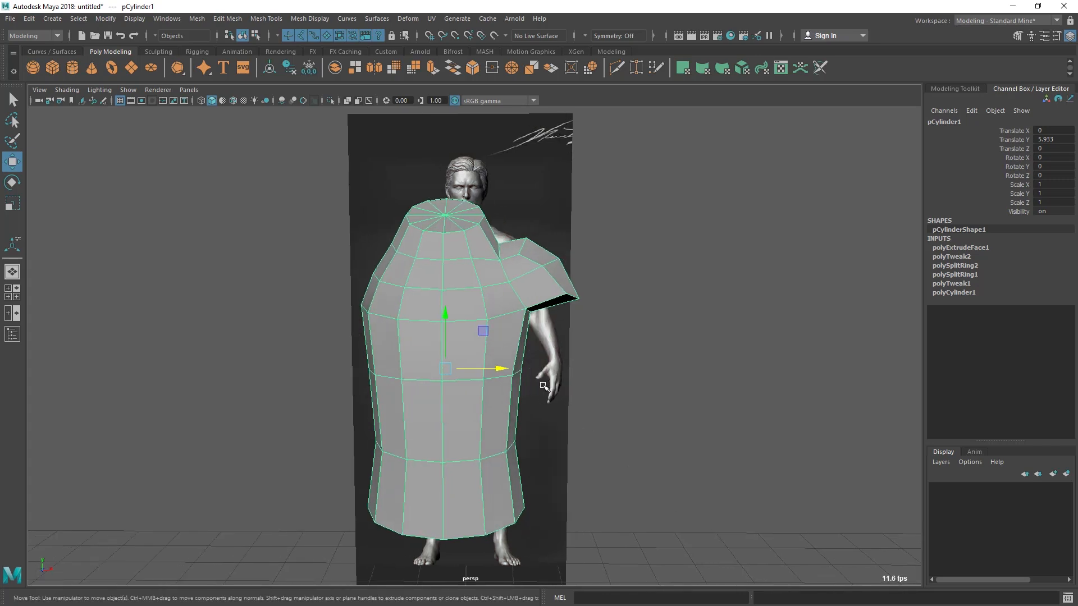